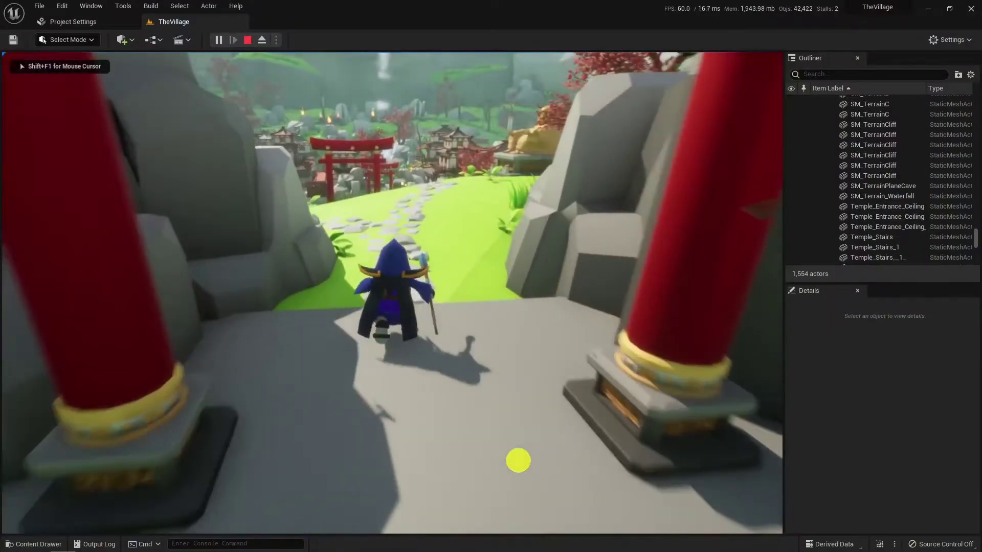
# - Walk the wizard character through the village in the running play session to inspect the level, and end the session
pyautogui.press('w')
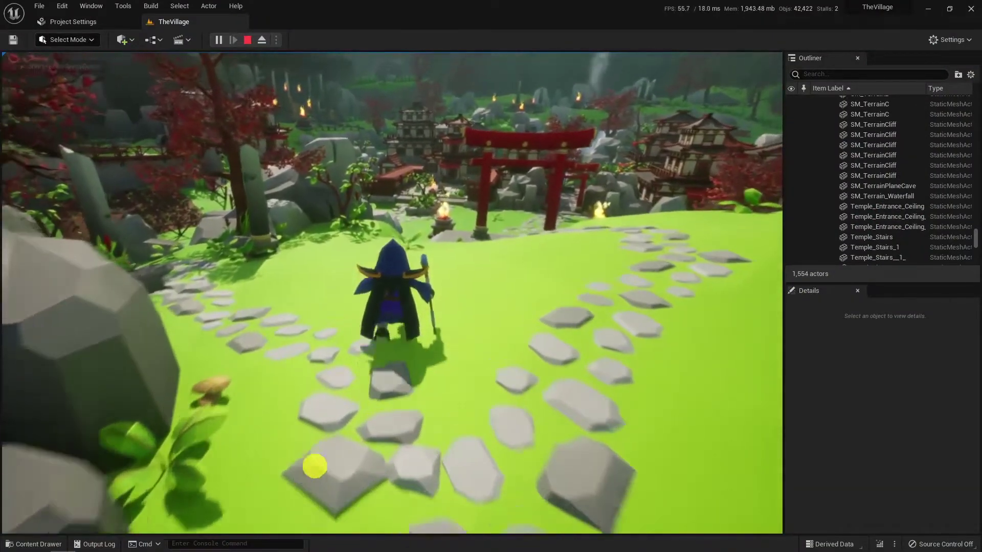
pyautogui.press('w')
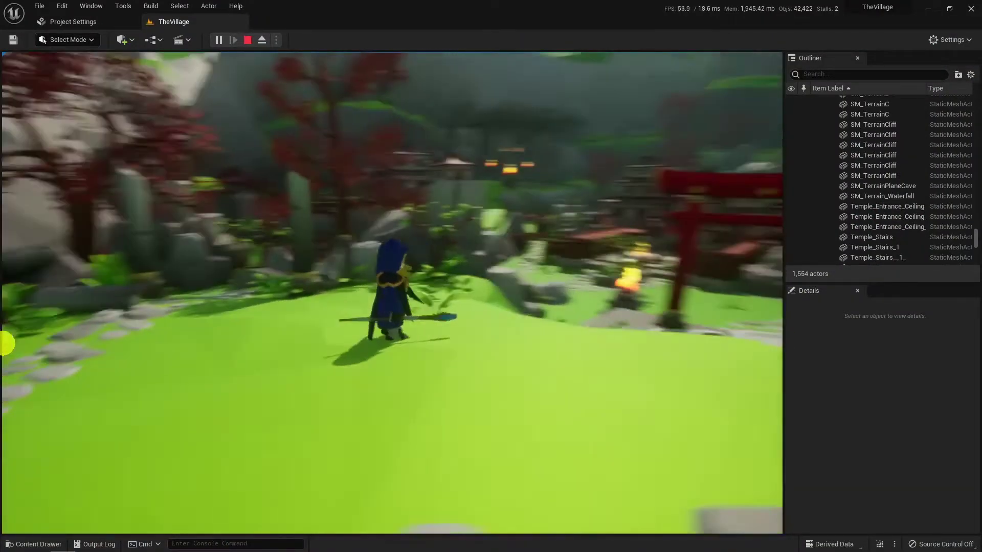
pyautogui.press('w')
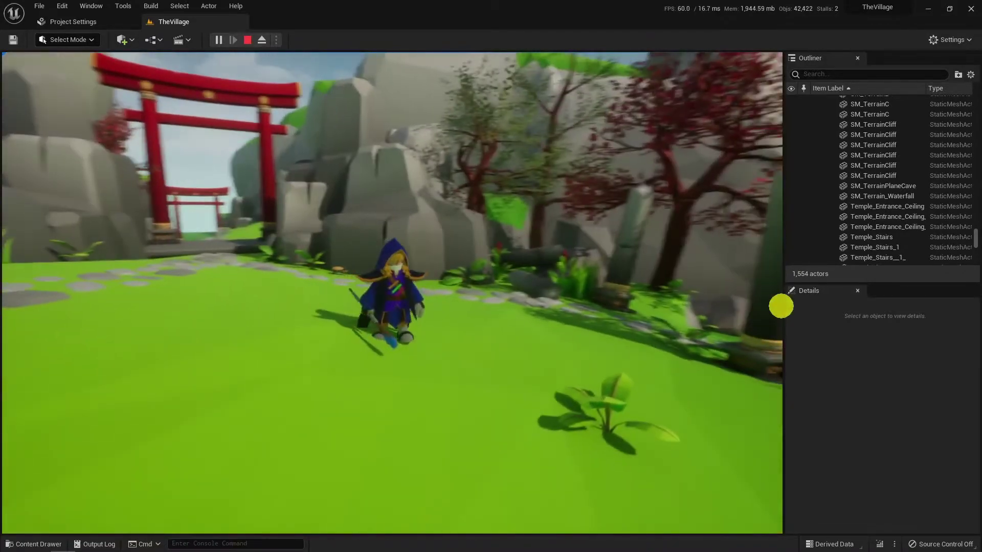
pyautogui.press('w')
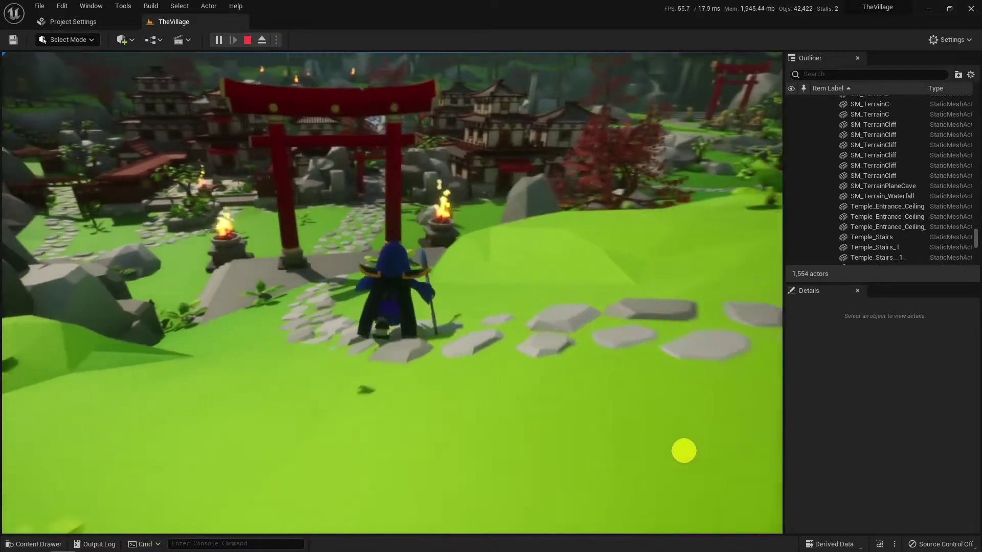
pyautogui.press('w')
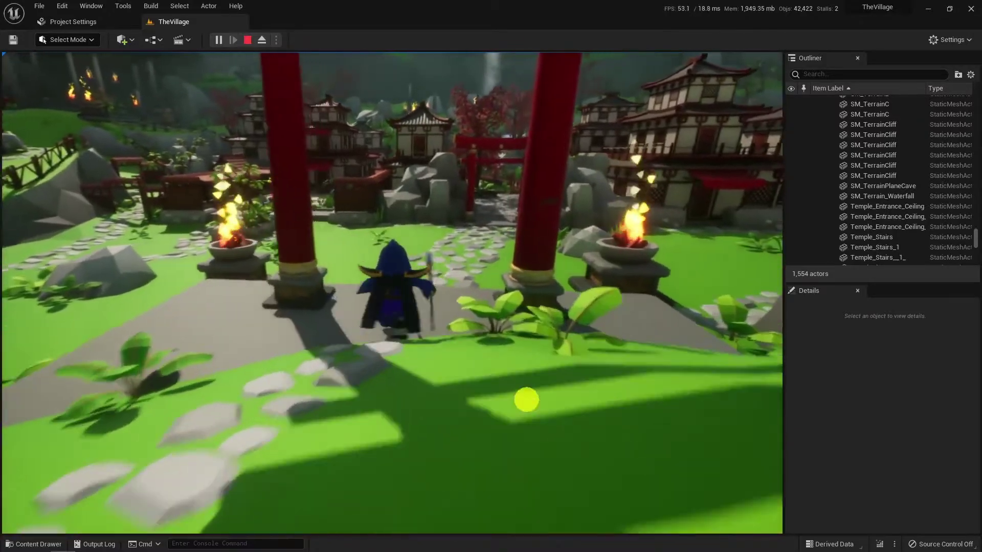
pyautogui.press('w')
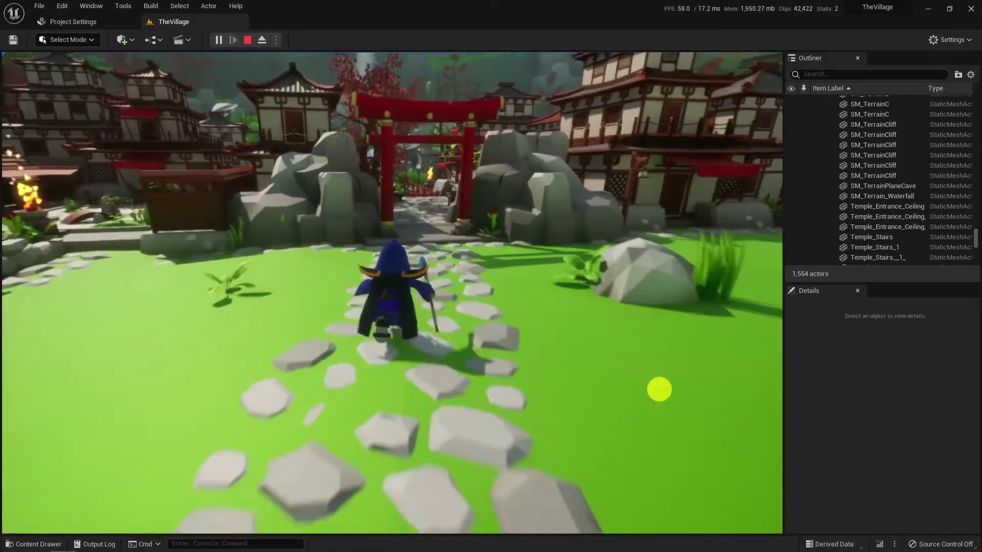
pyautogui.press('s')
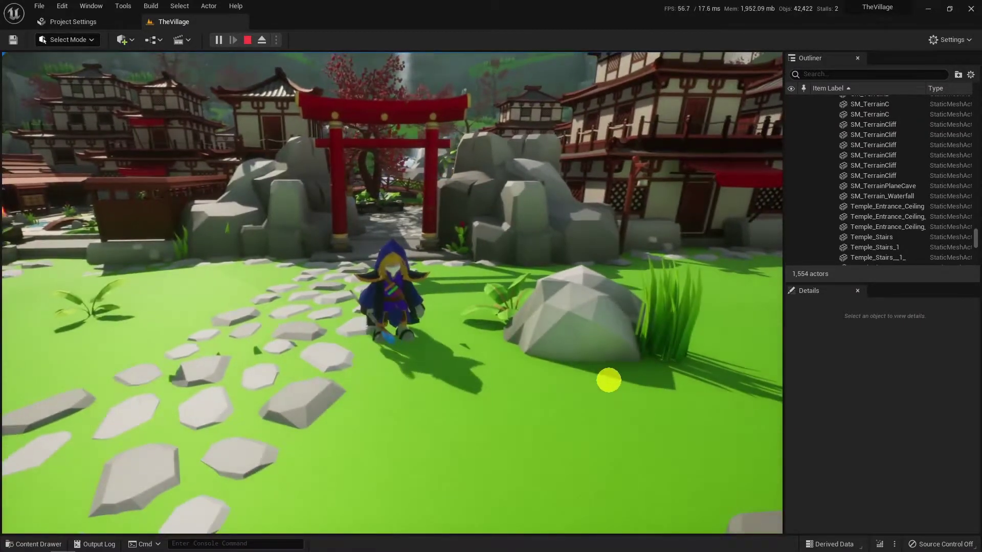
pyautogui.press('w')
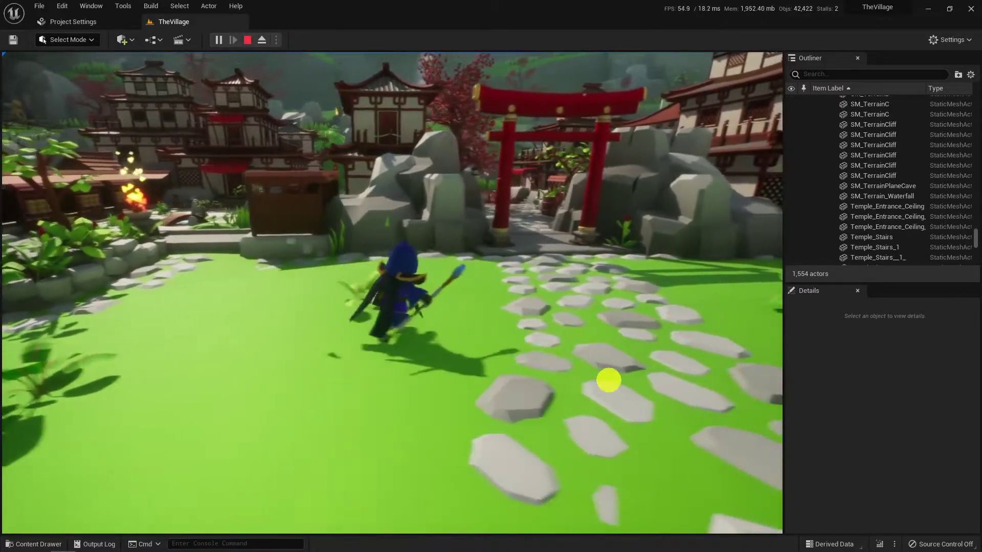
pyautogui.press('d')
pyautogui.press('s')
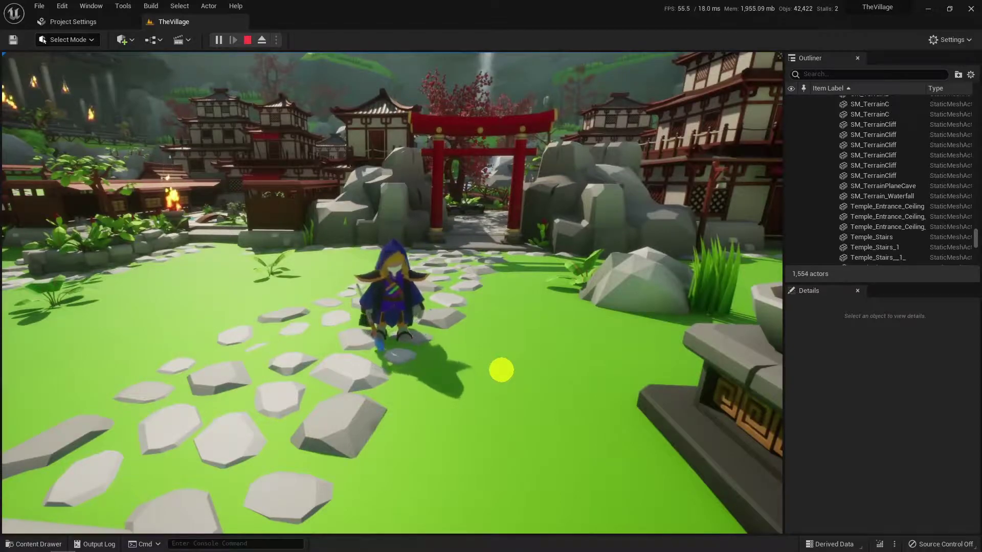
pyautogui.press('Escape')
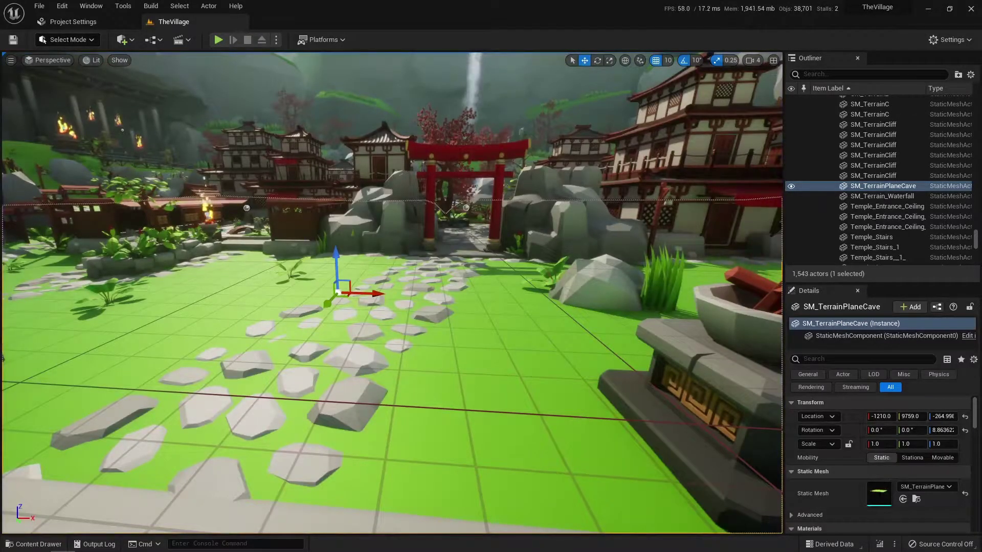
# - Switch to the Epic Games Launcher and view the Lowpoly Style Asia Environment page among the Marketplace's free-for-the-month products
pyautogui.moveTo(0, 84); pyautogui.dragTo(479, 73)
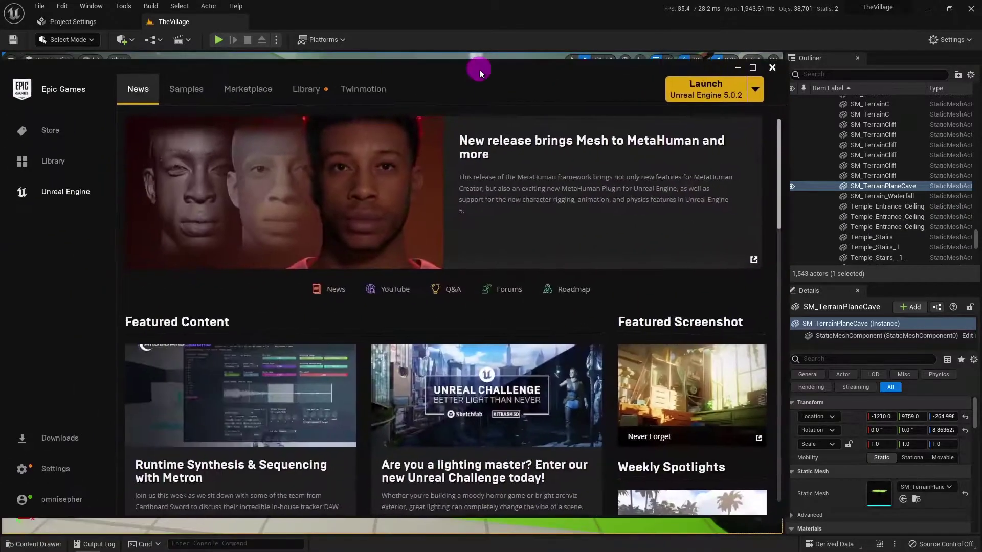
pyautogui.doubleClick(480, 72)
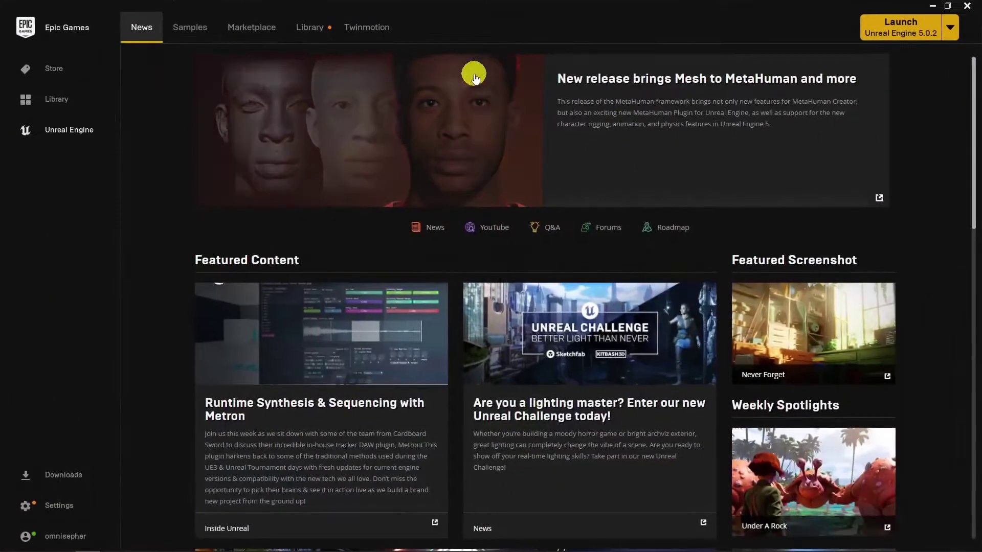
pyautogui.click(244, 27)
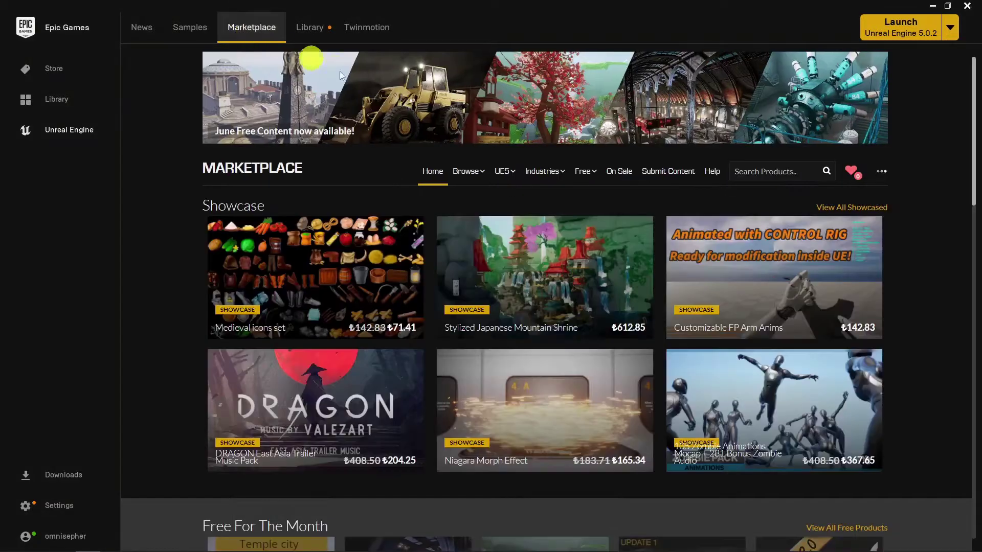
pyautogui.moveTo(583, 169)
pyautogui.click(606, 232)
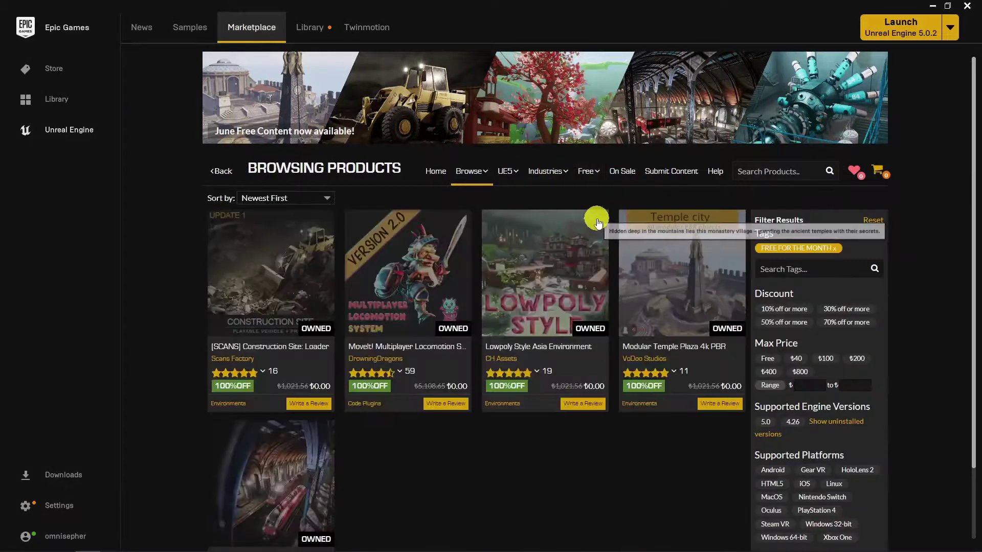
pyautogui.click(558, 282)
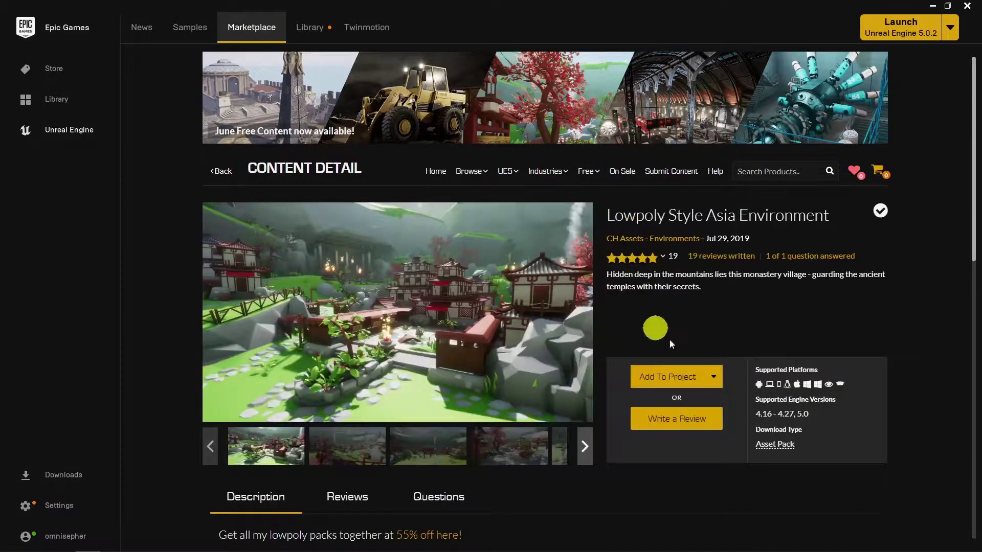
# - Browse the Marketplace's Characters category filtered to free products and open a character pack's page
pyautogui.moveTo(470, 171)
pyautogui.click(469, 342)
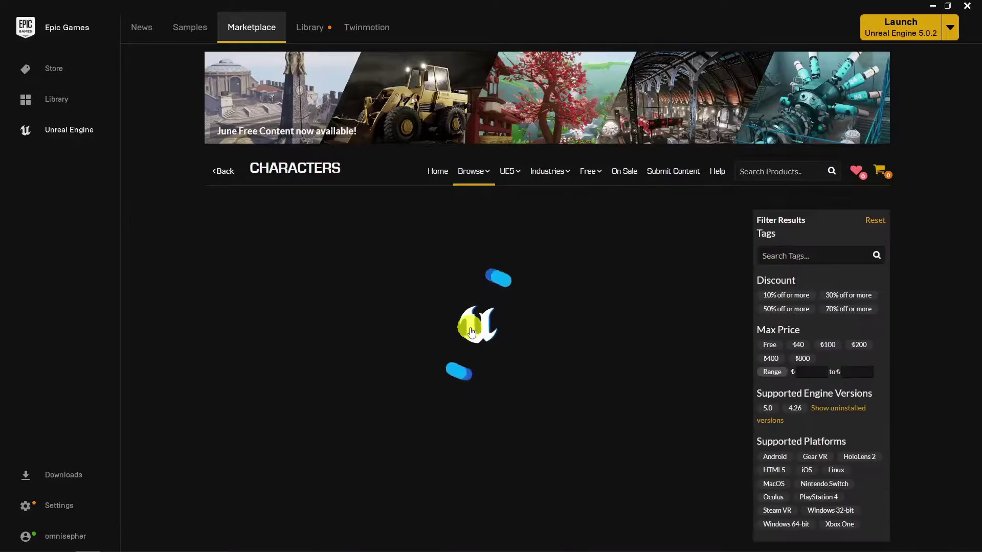
pyautogui.click(768, 345)
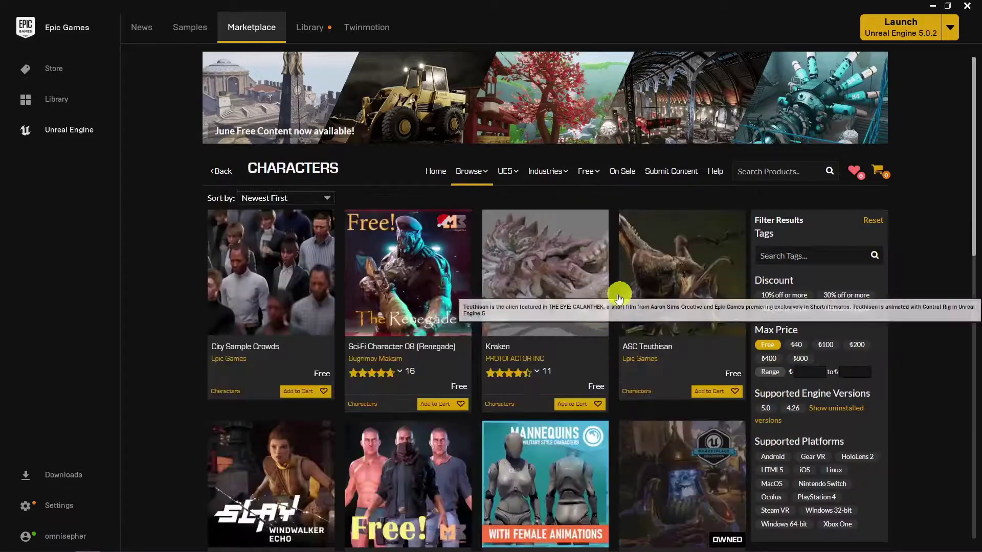
pyautogui.scroll(-8, 469, 278)
pyautogui.click(515, 316)
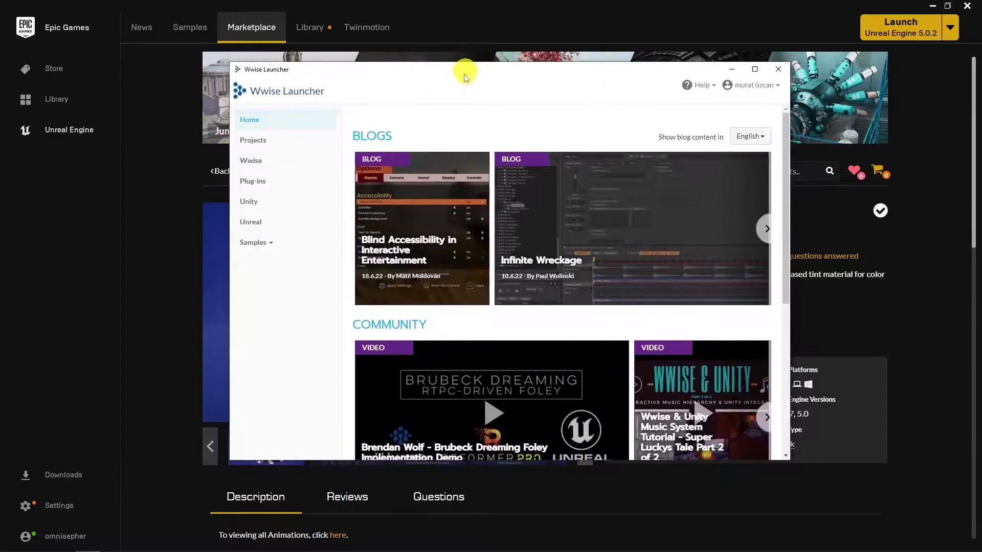
# - Switch to the Wwise Launcher and review the installed Wwise versions
pyautogui.click(261, 159)
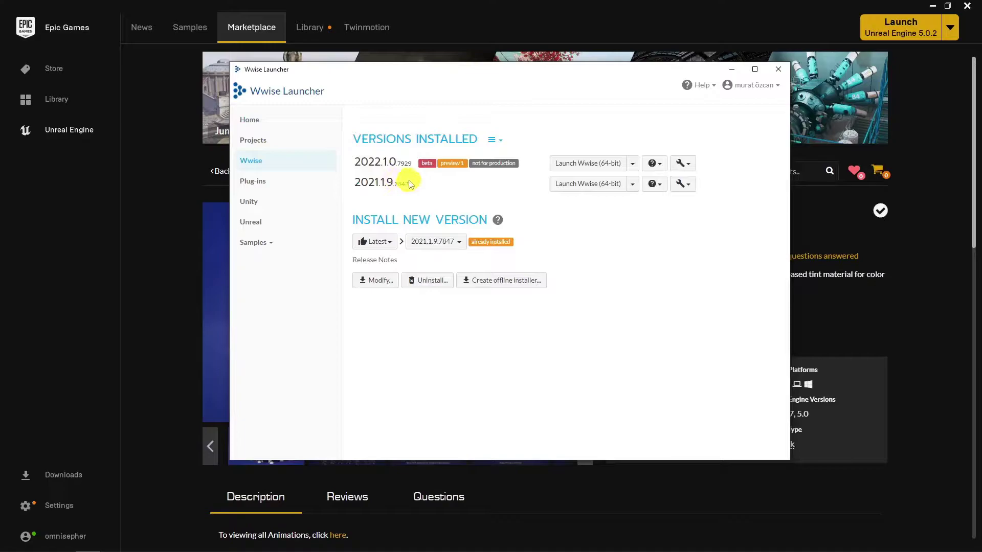
pyautogui.moveTo(357, 181); pyautogui.dragTo(306, 185)
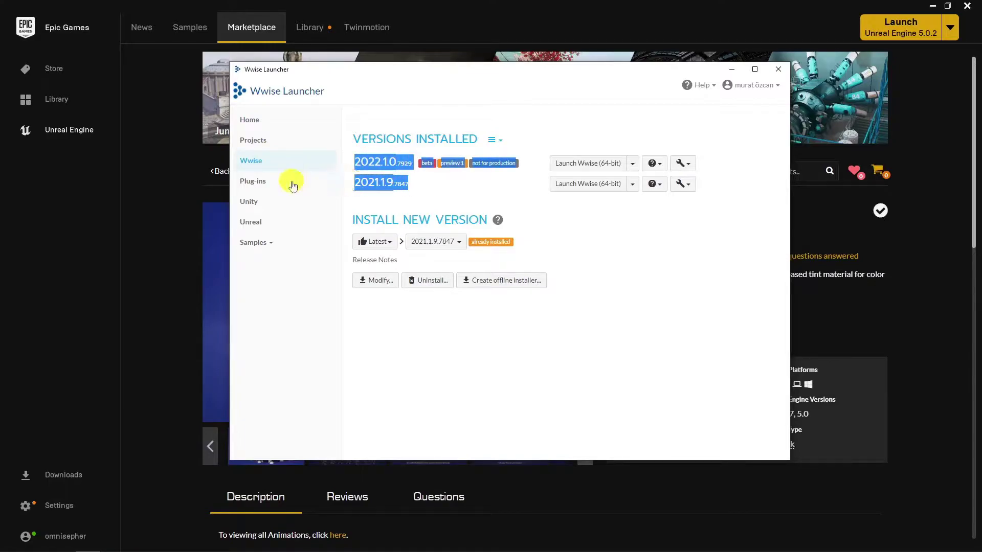
pyautogui.click(413, 185)
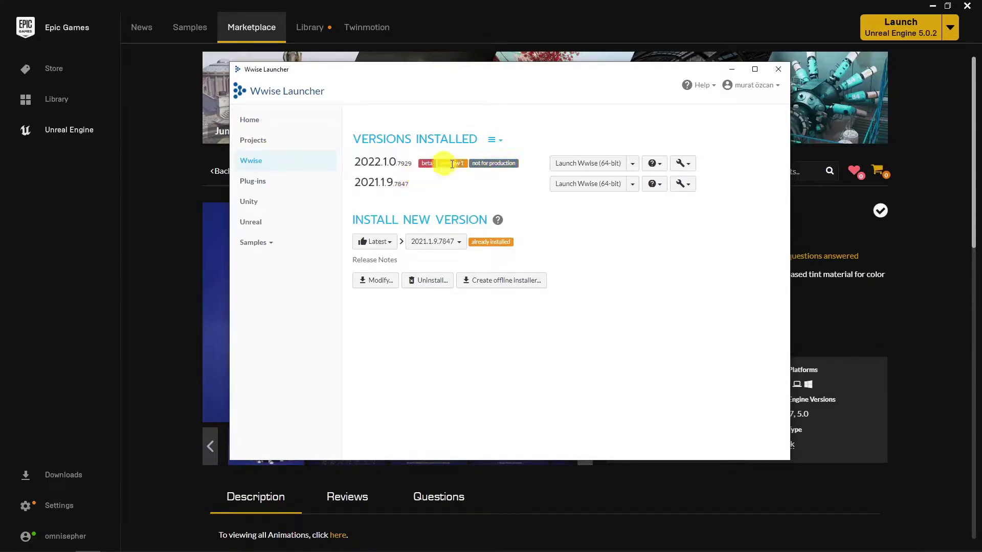
# - Integrate Wwise 2021.1.9.7847.2311 into the TheVillage Unreal project, leaving the Wwise project path empty to create a new Wwise project
pyautogui.click(254, 222)
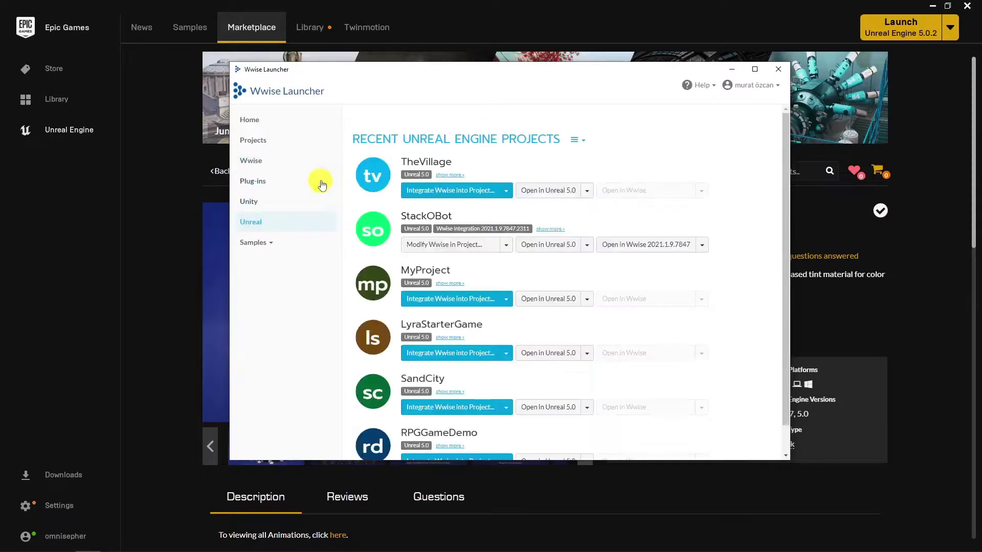
pyautogui.click(456, 192)
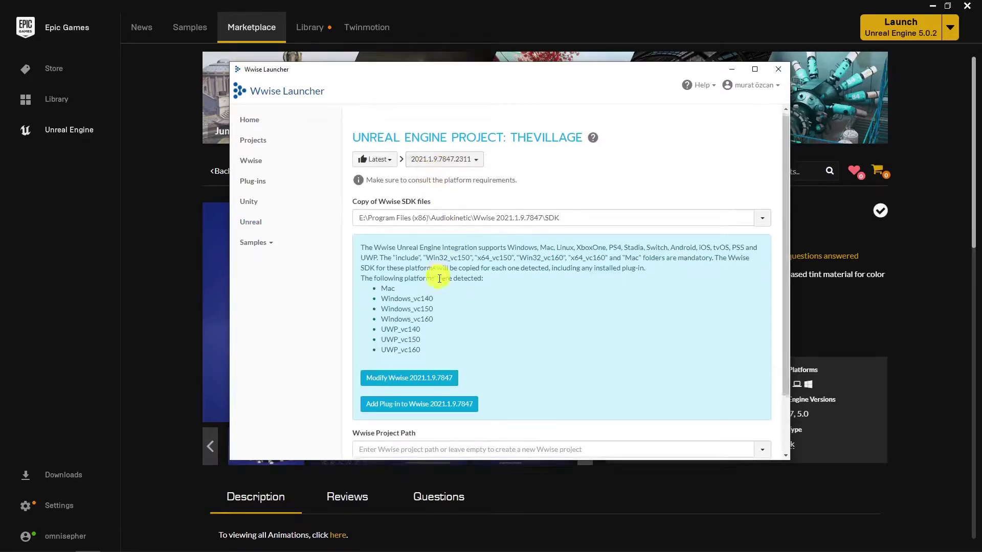
pyautogui.scroll(-2, 450, 282)
pyautogui.scroll(2, 478, 267)
pyautogui.click(390, 162)
pyautogui.click(390, 162)
pyautogui.scroll(-1, 379, 220)
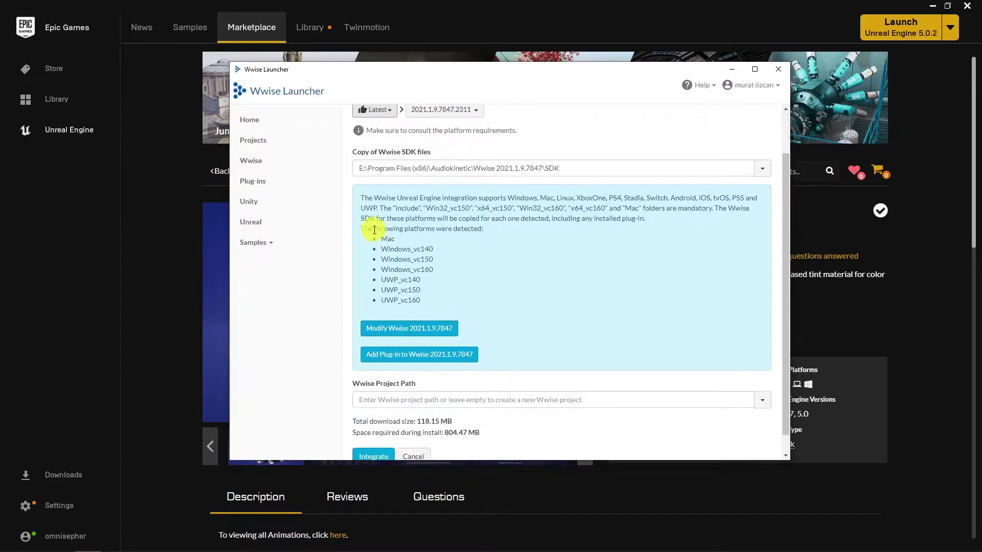
pyautogui.moveTo(375, 232); pyautogui.dragTo(432, 303)
pyautogui.scroll(-1, 409, 333)
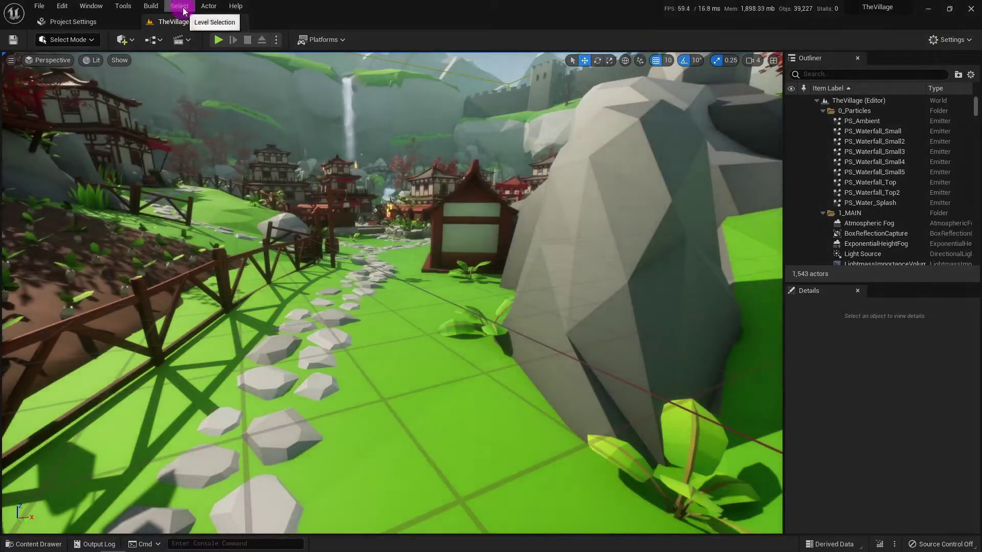
# - Switch to the Unreal Editor, open the Waapi Picker to check that it is available, and close it
pyautogui.click(91, 5)
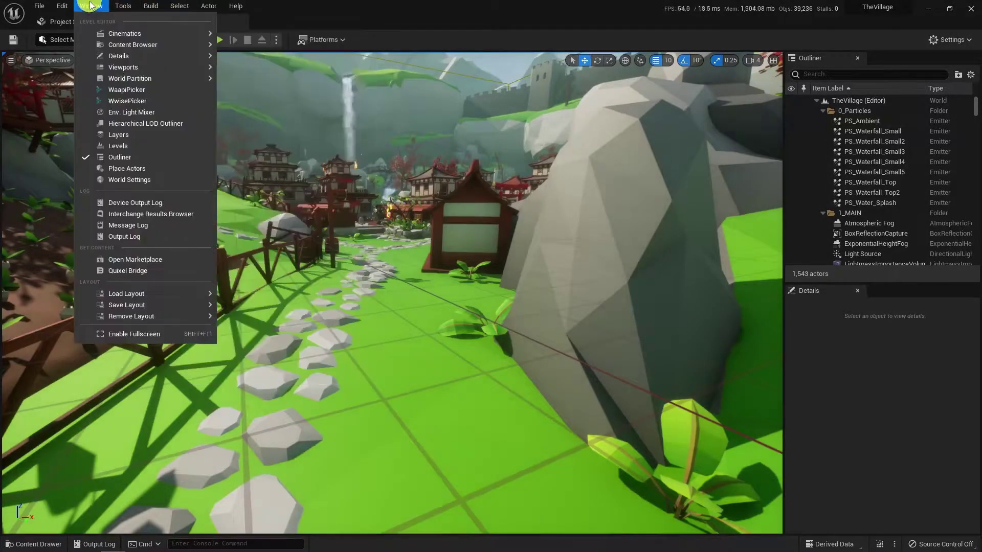
pyautogui.click(131, 90)
pyautogui.click(733, 133)
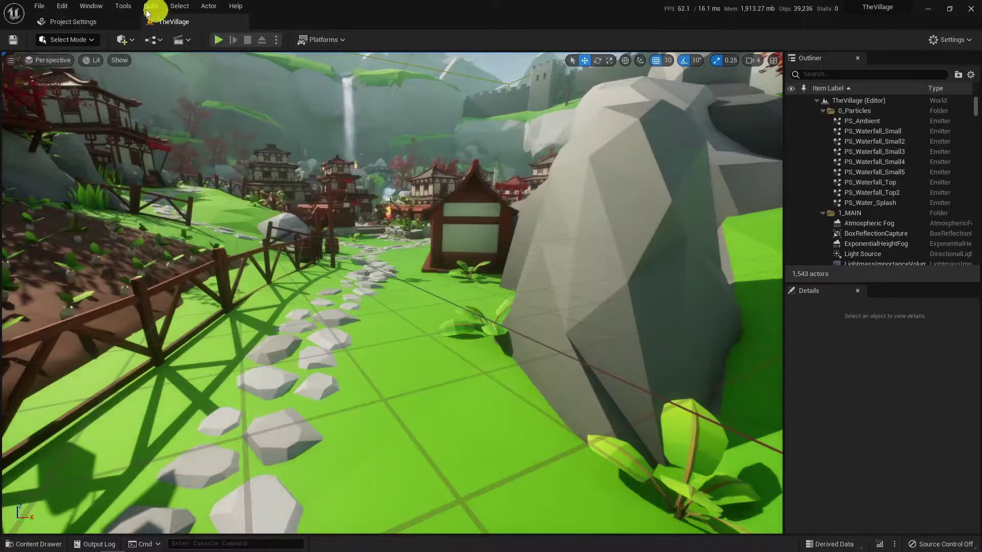
# - Open the Wwise Picker, examine the work units of the TheVillage Wwise project, and close it
pyautogui.click(93, 6)
pyautogui.click(126, 97)
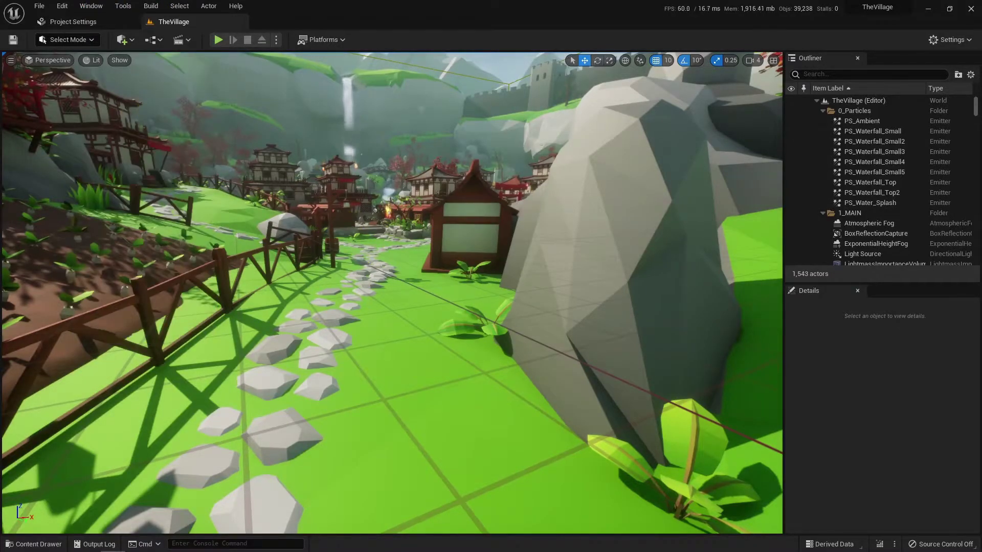
pyautogui.moveTo(405, 182); pyautogui.dragTo(366, 172)
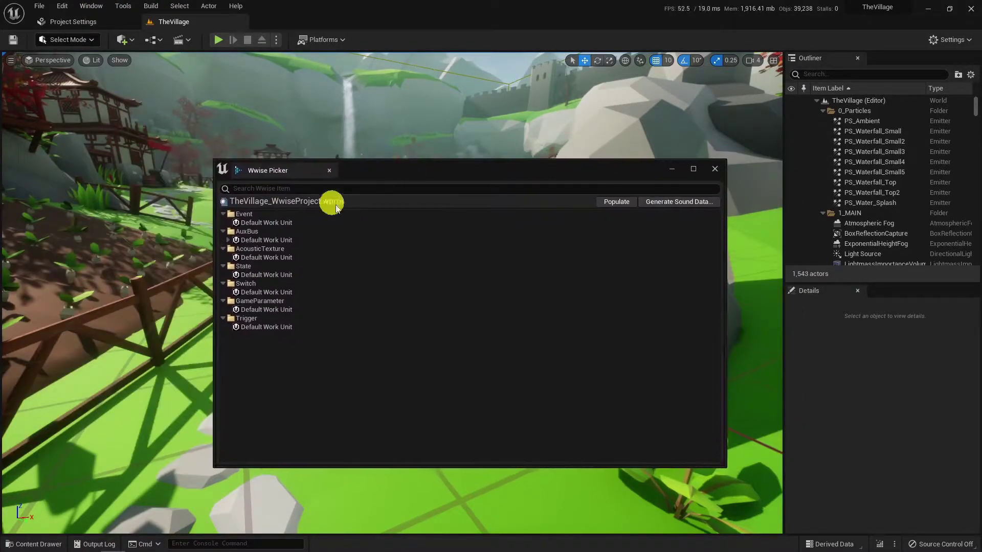
pyautogui.click(714, 169)
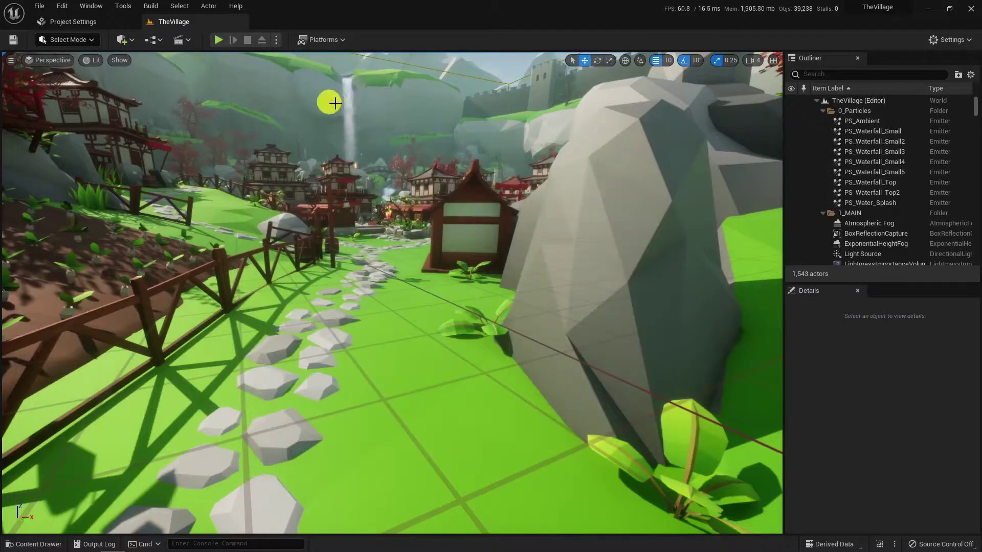
# - Open the WizardCH_BP blueprint from the BattleWizardPolyart/CharacterBP content folder
pyautogui.moveTo(202, 214); pyautogui.dragTo(853, 181, button='right')
pyautogui.moveTo(157, 303); pyautogui.dragTo(453, 162, button='right')
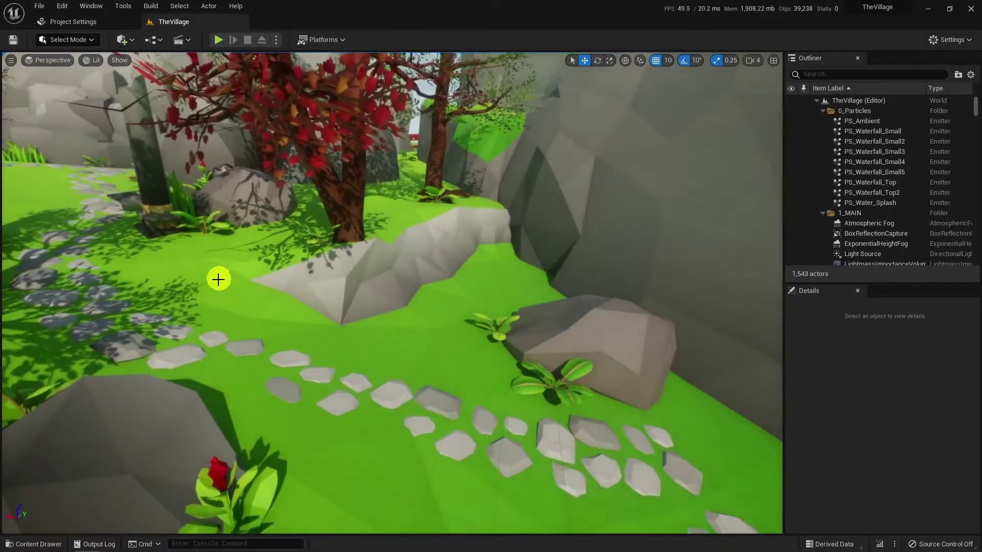
pyautogui.hotkey('ctrl', 'space')
pyautogui.click(51, 440)
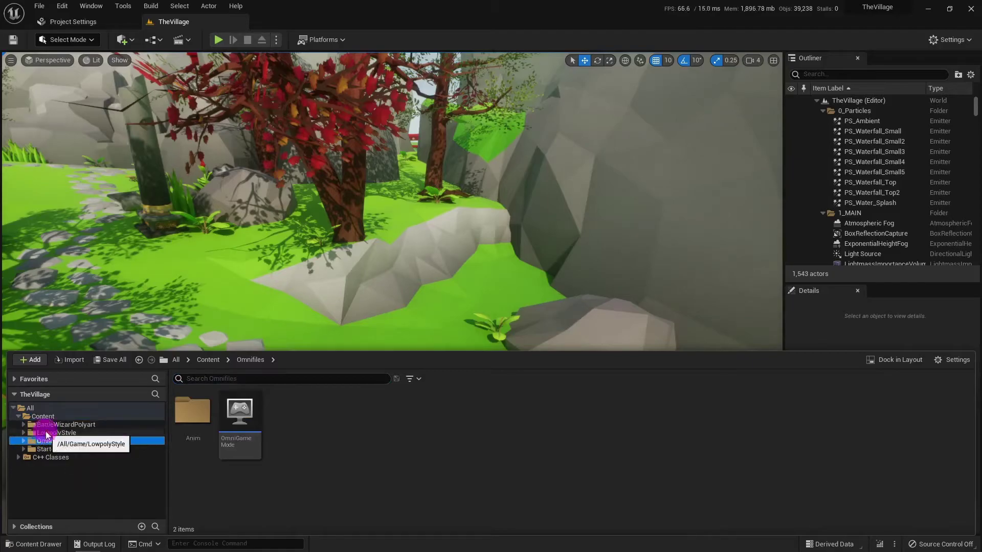
pyautogui.click(53, 432)
pyautogui.click(53, 424)
pyautogui.doubleClick(245, 412)
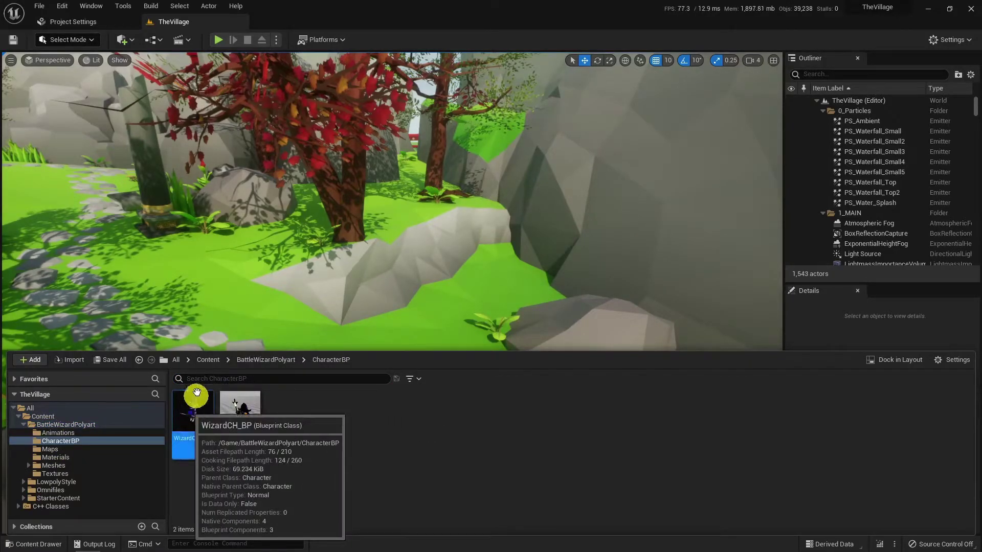
pyautogui.doubleClick(192, 414)
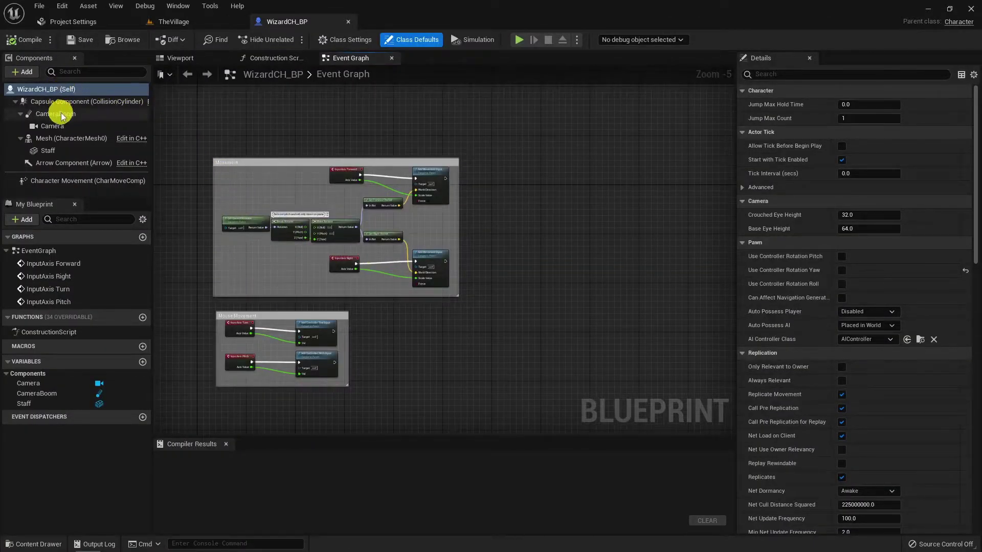
# - Create a new public C++ component class from the Actor Component parent, named WWiseEvent, for the wizard blueprint
pyautogui.click(22, 71)
pyautogui.click(56, 113)
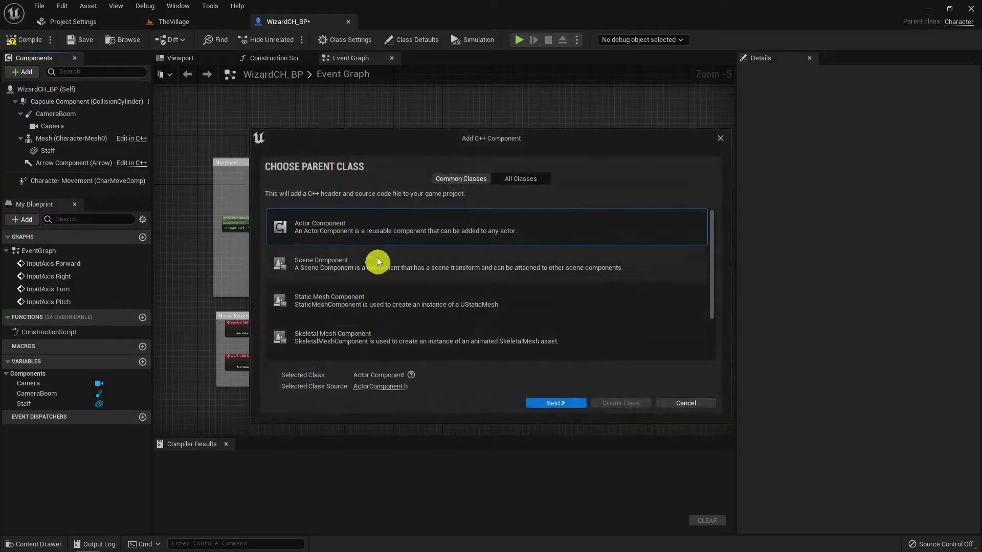
pyautogui.scroll(-2, 379, 246)
pyautogui.scroll(2, 409, 263)
pyautogui.click(556, 403)
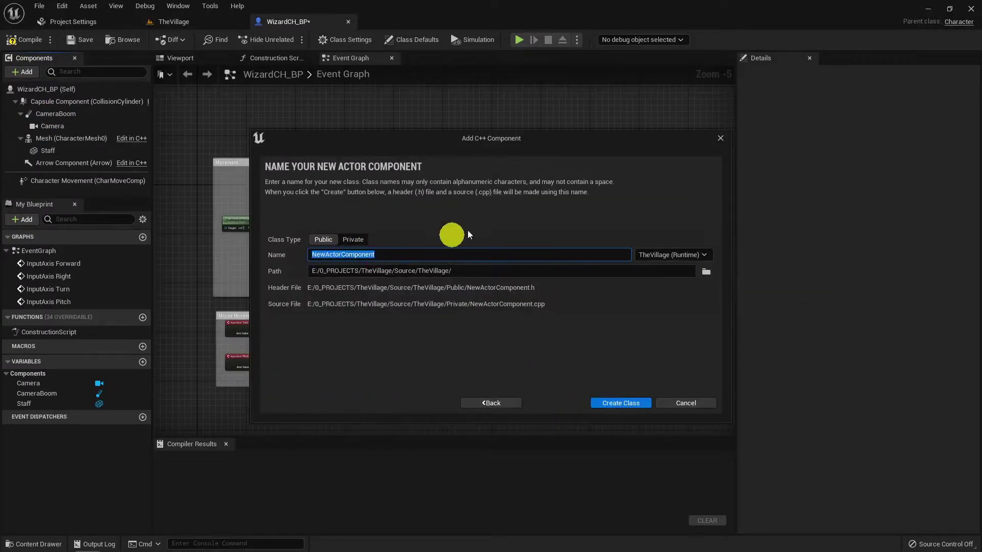
pyautogui.write('WWiseEvent')
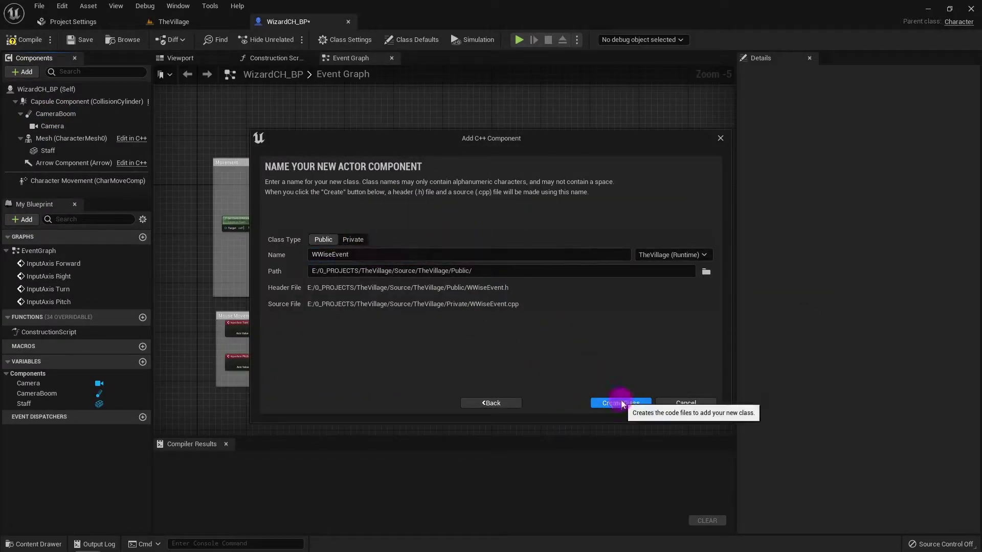
pyautogui.click(620, 403)
# - Switch to Visual Studio, look over WWiseEvent.h and WWiseEvent.cpp, and open TheVillage.Build.cs from the project's Source/TheVillage folder
pyautogui.doubleClick(605, 30)
pyautogui.click(110, 42)
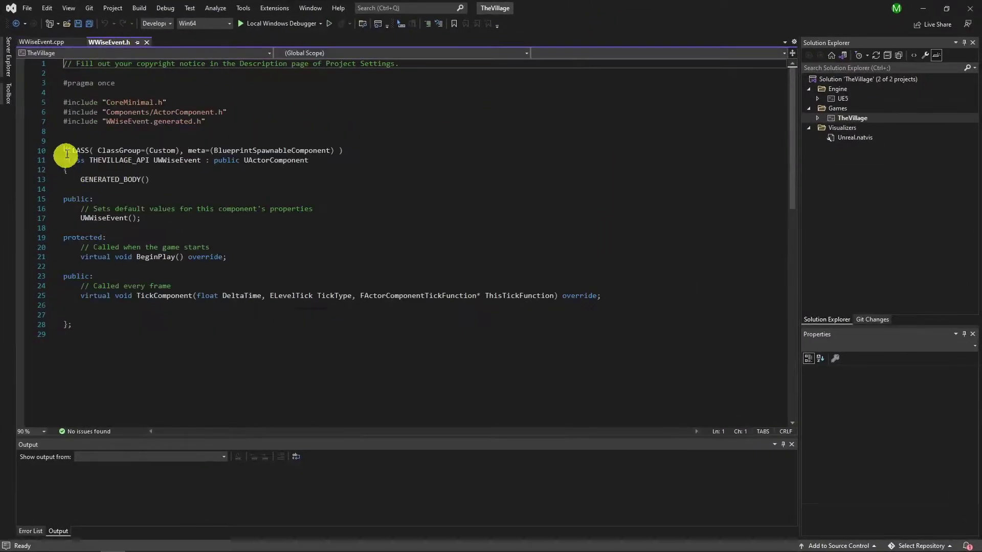
pyautogui.click(42, 42)
pyautogui.click(817, 118)
pyautogui.click(827, 167)
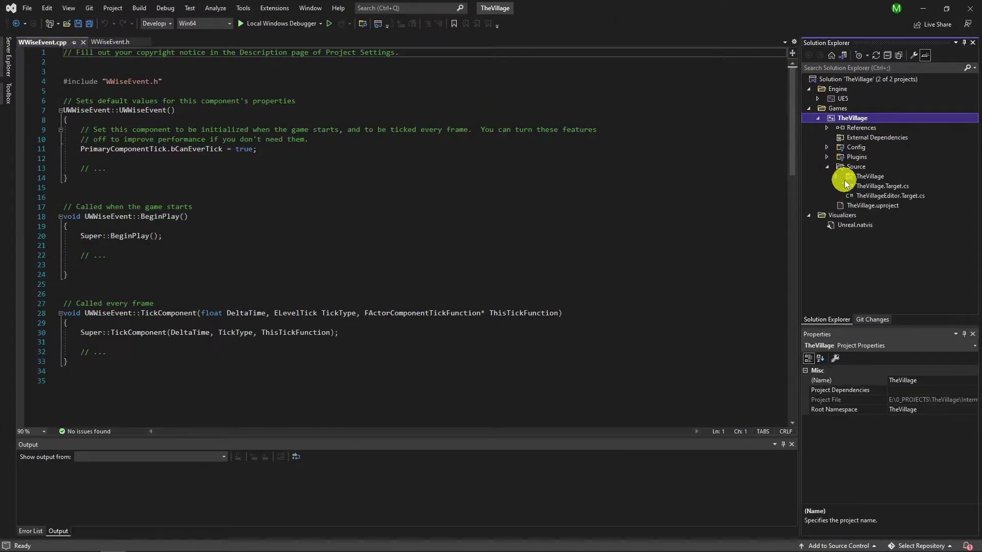
pyautogui.click(864, 185)
pyautogui.click(836, 177)
pyautogui.click(890, 205)
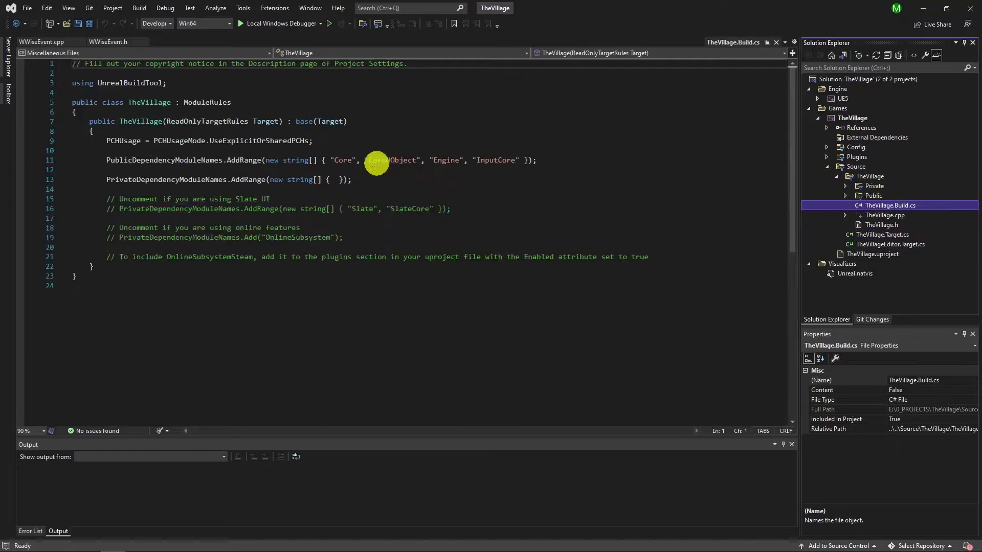
# - Add "AkAudio" after "InputCore" in the PublicDependencyModuleNames list, save the file, and rebuild the solution
pyautogui.click(520, 160)
pyautogui.write(',"AkAudio')
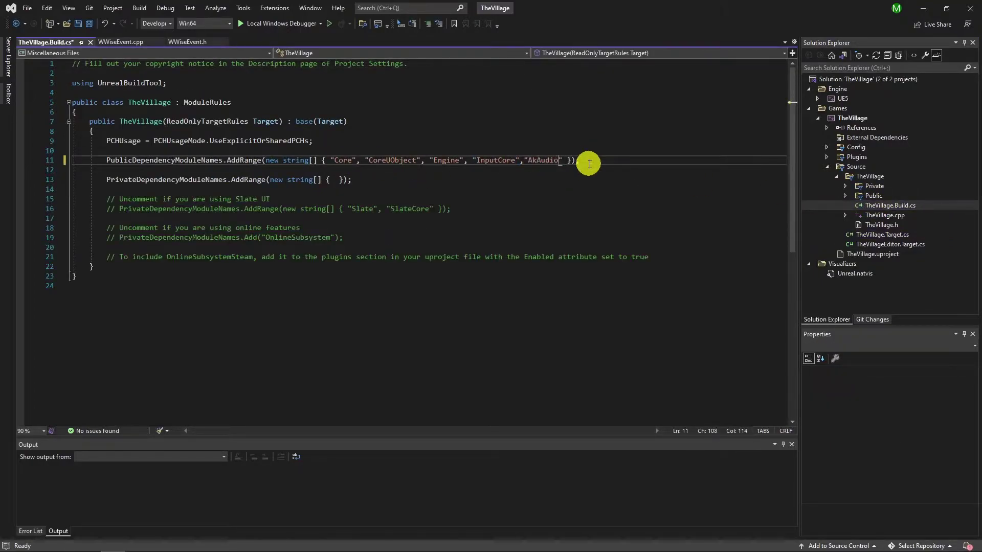
pyautogui.hotkey('ctrl', 's')
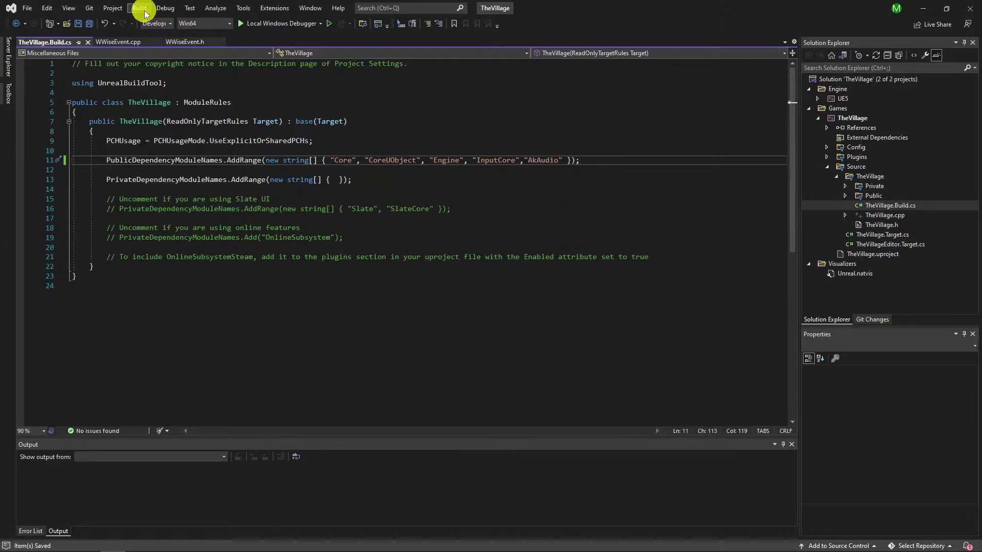
pyautogui.click(145, 11)
pyautogui.click(101, 26)
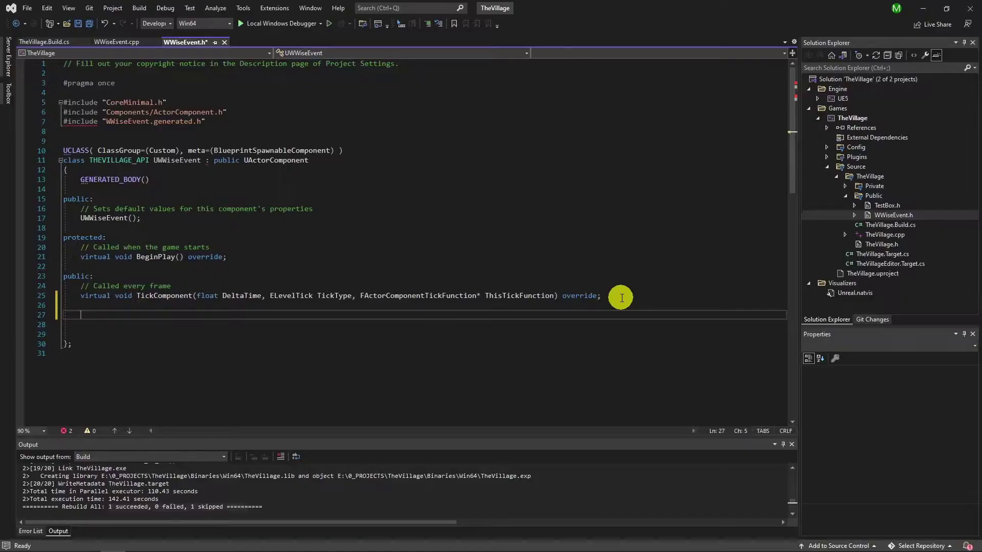
# - Declare class UAkAudioEvent* TestEvent with UPROPERTY(EditAnywhere) below the TickComponent declaration in WWiseEvent.h
pyautogui.write('UPROPERTY(')
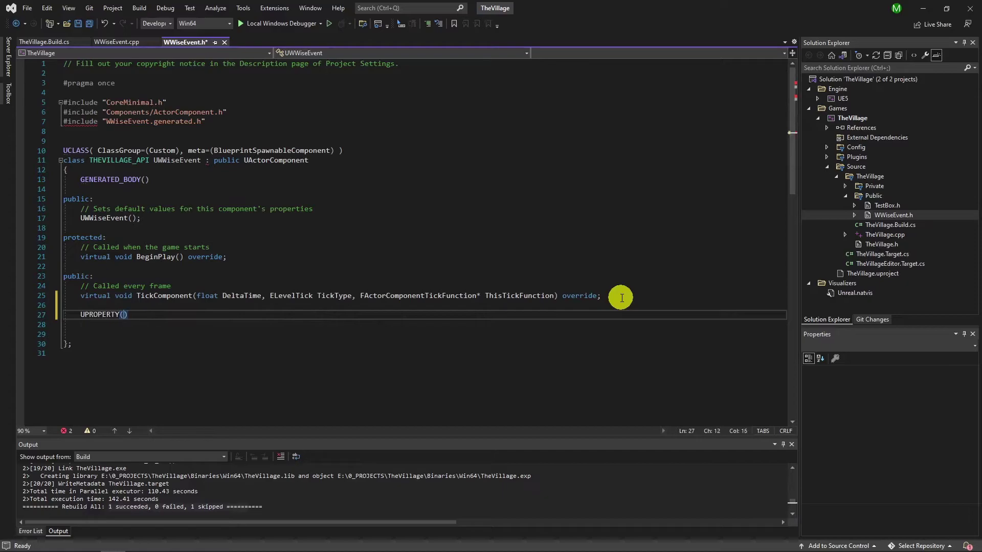
pyautogui.write('EditAnywhere')
pyautogui.press('End')
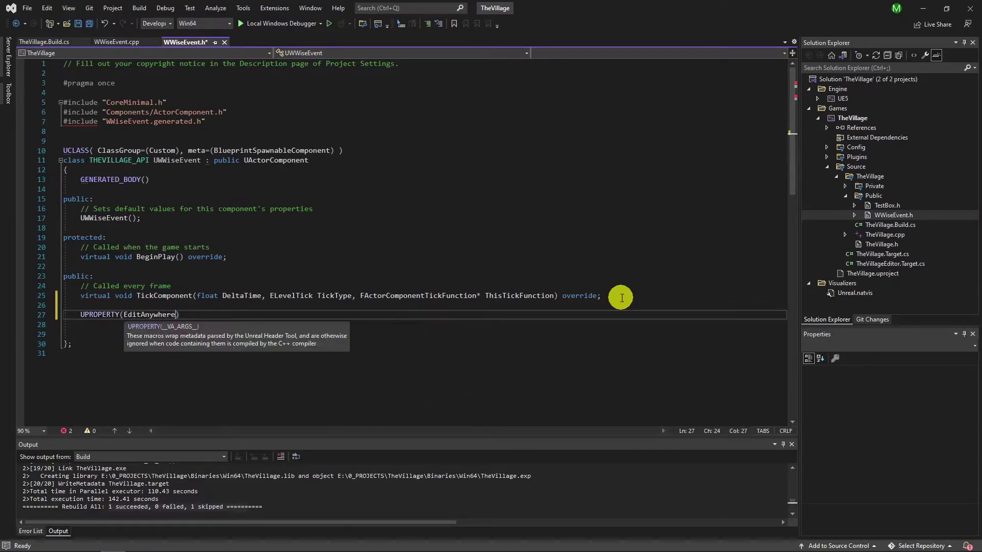
pyautogui.press('Return')
pyautogui.write('class UA')
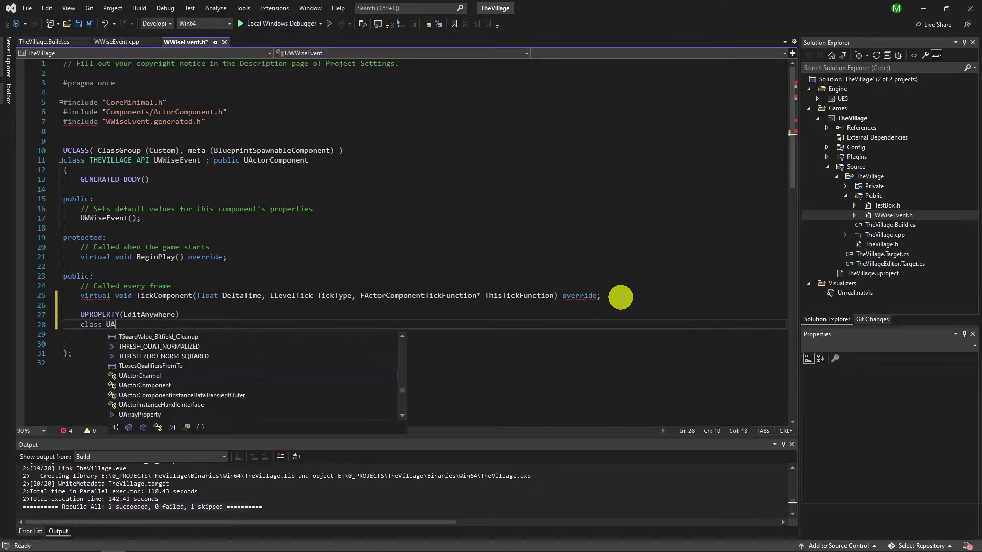
pyautogui.write('kAudioEvent*')
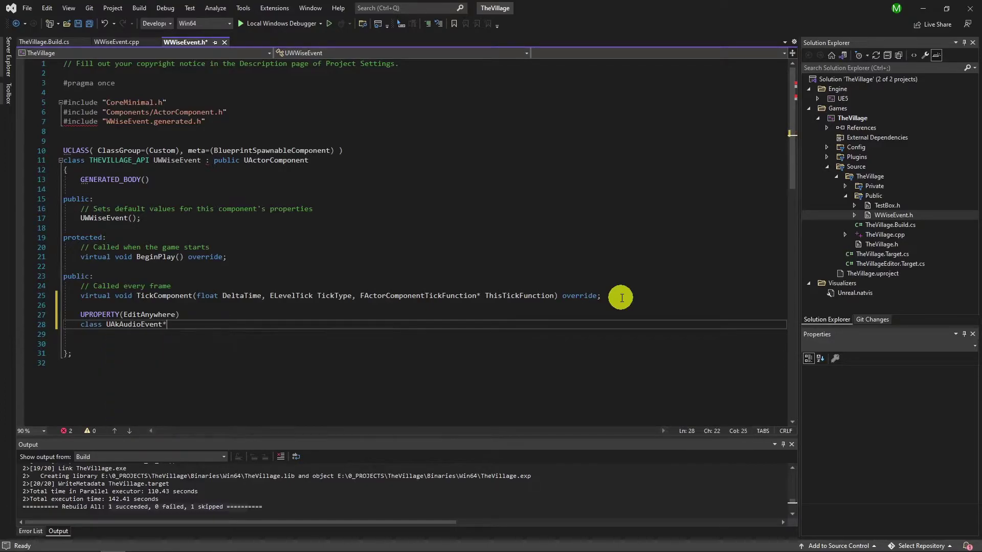
pyautogui.write(' TestEvent;')
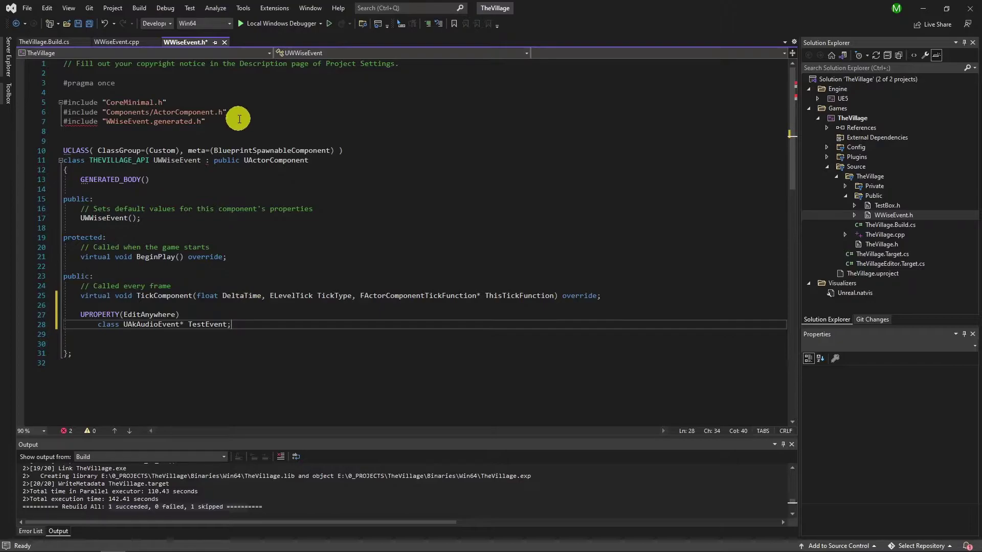
# - Include "../Plugins/Wwise/Source/AkAudio/Classes/AkGameplayStatics.h" below the CoreMinimal.h include, save WWiseEvent.h, and build the solution
pyautogui.click(330, 123)
pyautogui.press('Up')
pyautogui.press('Up')
pyautogui.press('Return')
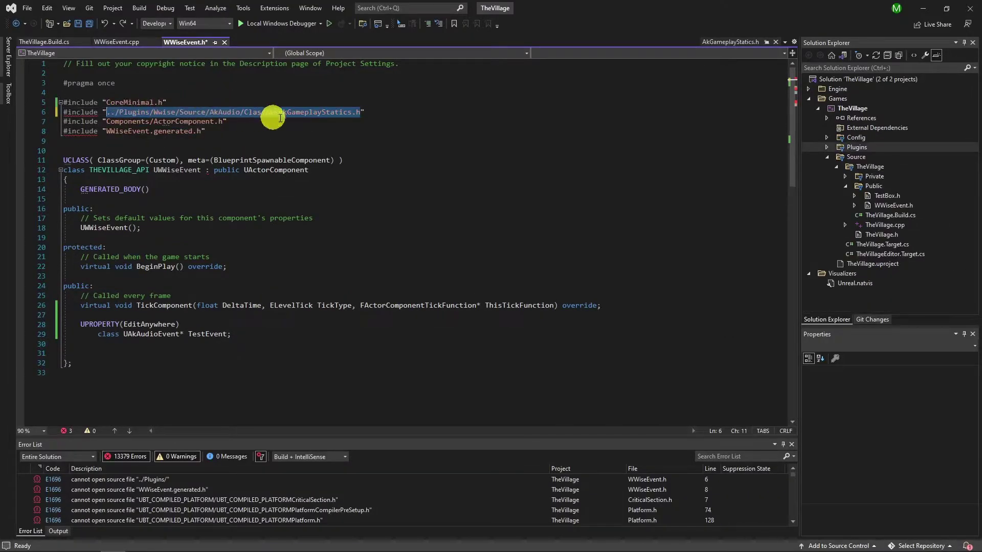
pyautogui.click(280, 117)
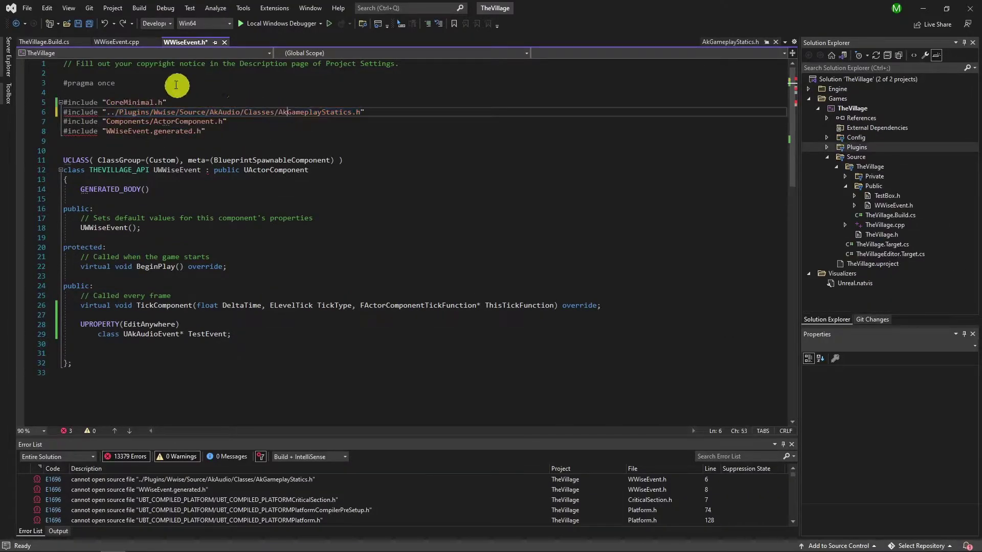
pyautogui.hotkey('ctrl', 's')
pyautogui.click(139, 7)
pyautogui.click(126, 20)
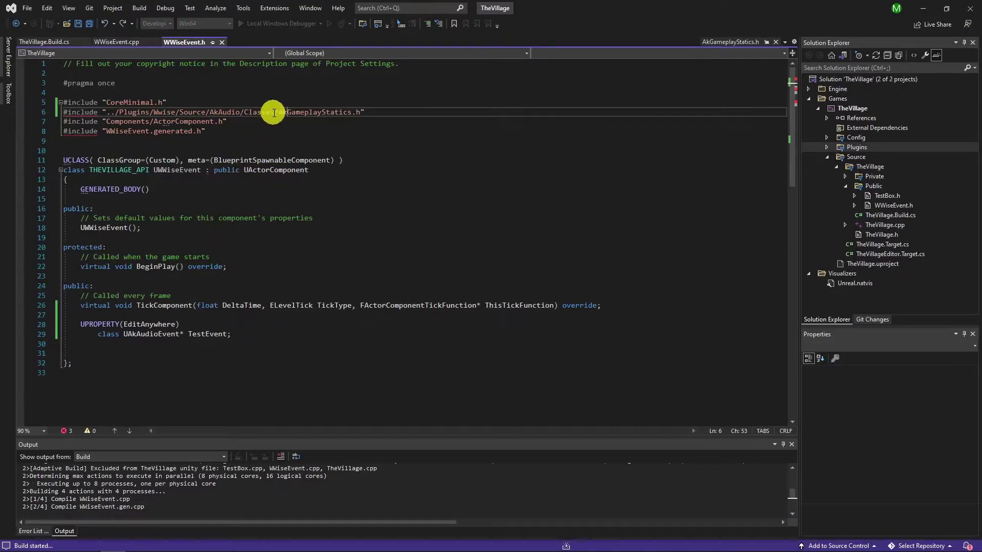
pyautogui.moveTo(278, 112); pyautogui.dragTo(169, 111)
pyautogui.moveTo(104, 113); pyautogui.dragTo(107, 112)
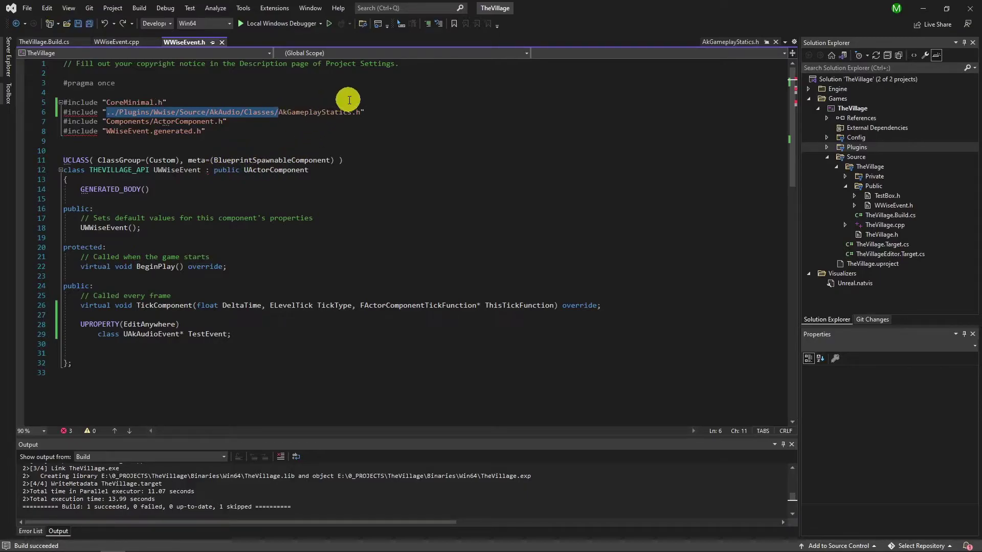
pyautogui.press('Delete')
pyautogui.hotkey('ctrl', 'z')
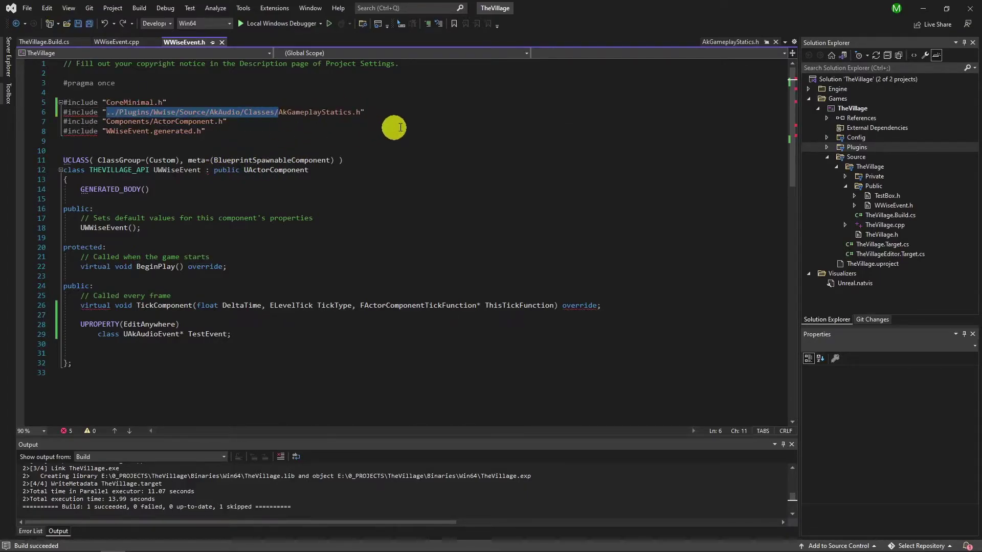
pyautogui.click(400, 126)
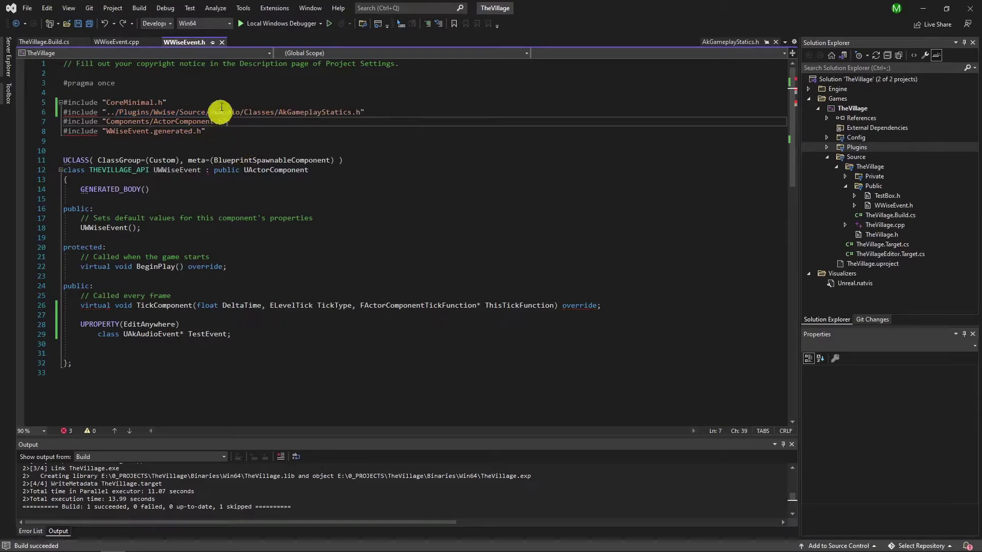
pyautogui.moveTo(238, 334); pyautogui.dragTo(67, 327)
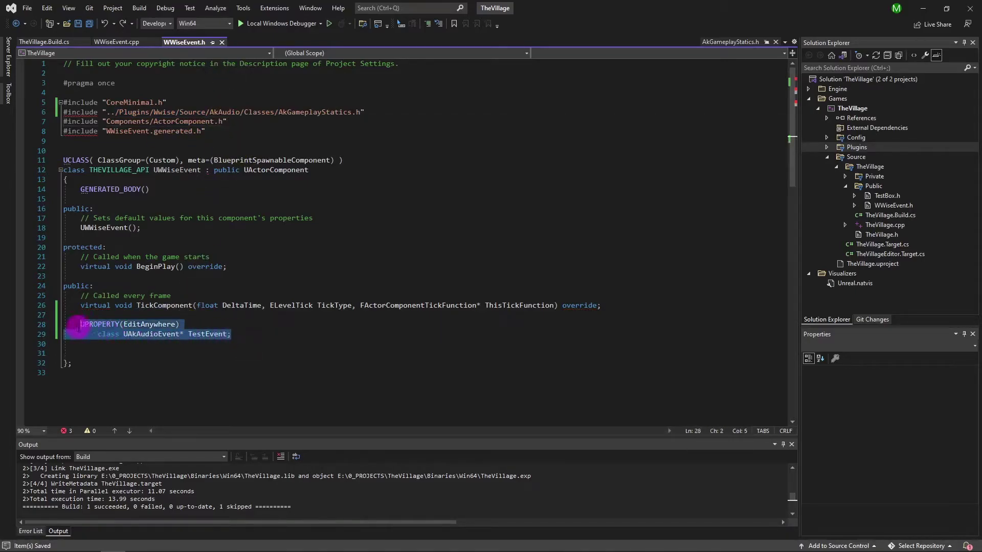
# - Switch to the Unreal Editor and examine the classes and available class actions in C++ Classes/TheVillage/Public
pyautogui.click(923, 11)
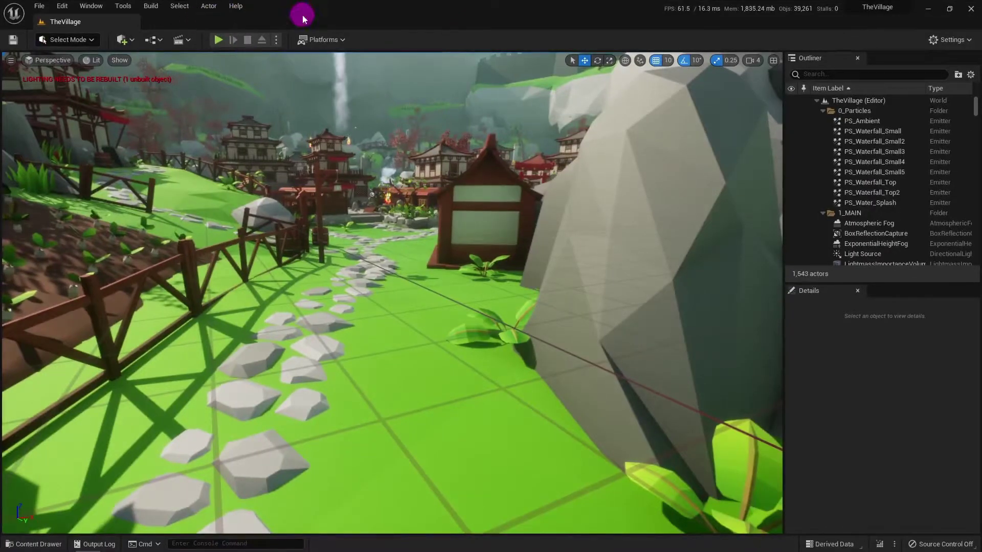
pyautogui.hotkey('ctrl', 'space')
pyautogui.click(77, 457)
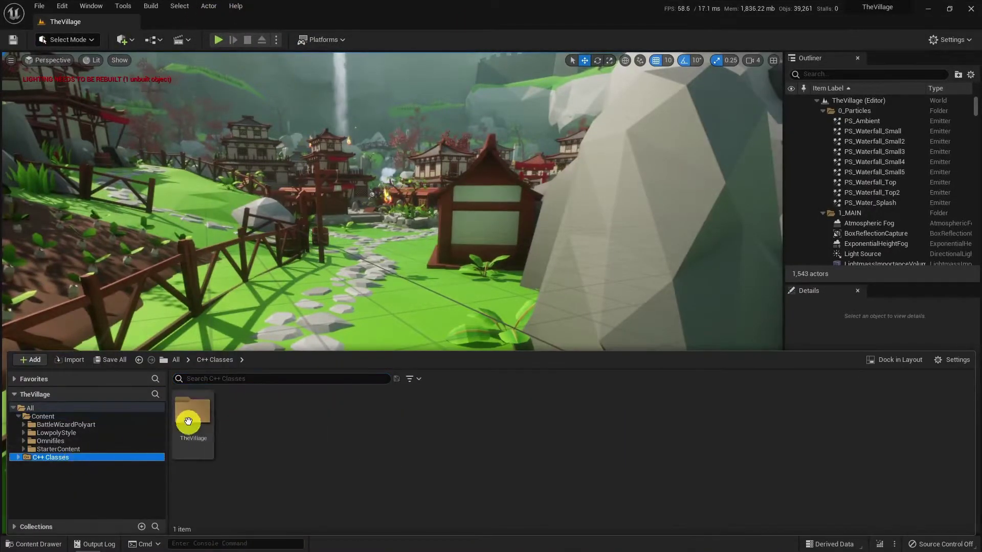
pyautogui.doubleClick(208, 416)
pyautogui.doubleClick(211, 416)
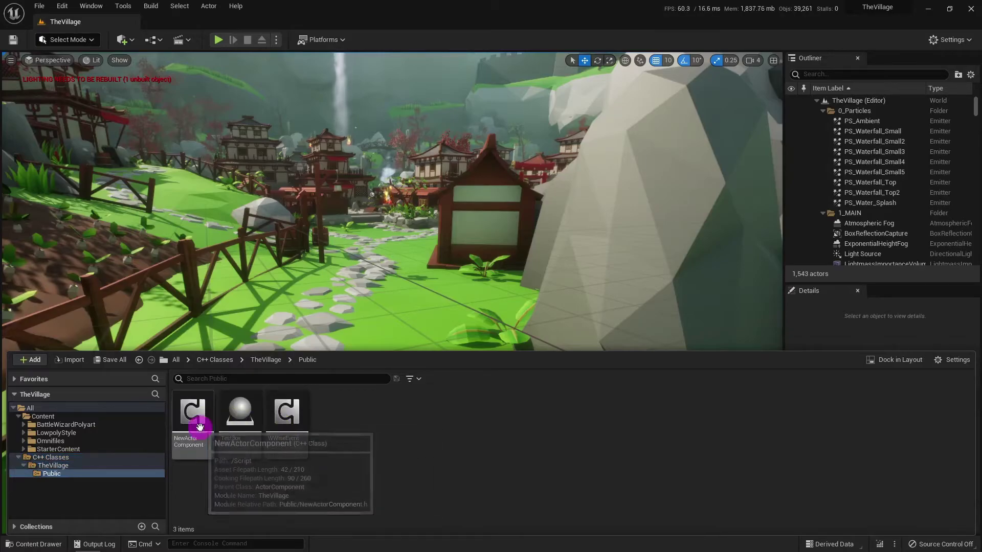
pyautogui.click(287, 417)
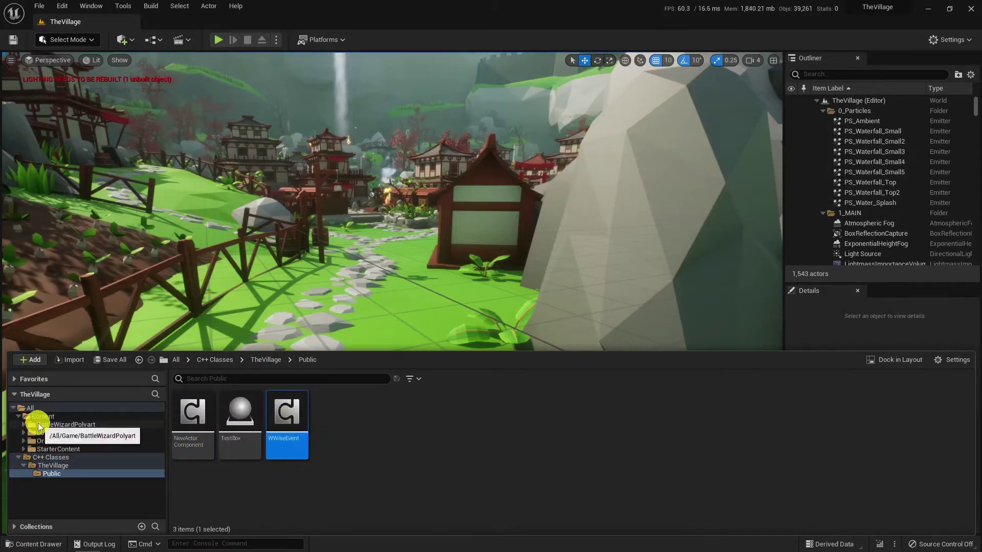
pyautogui.rightClick(194, 414)
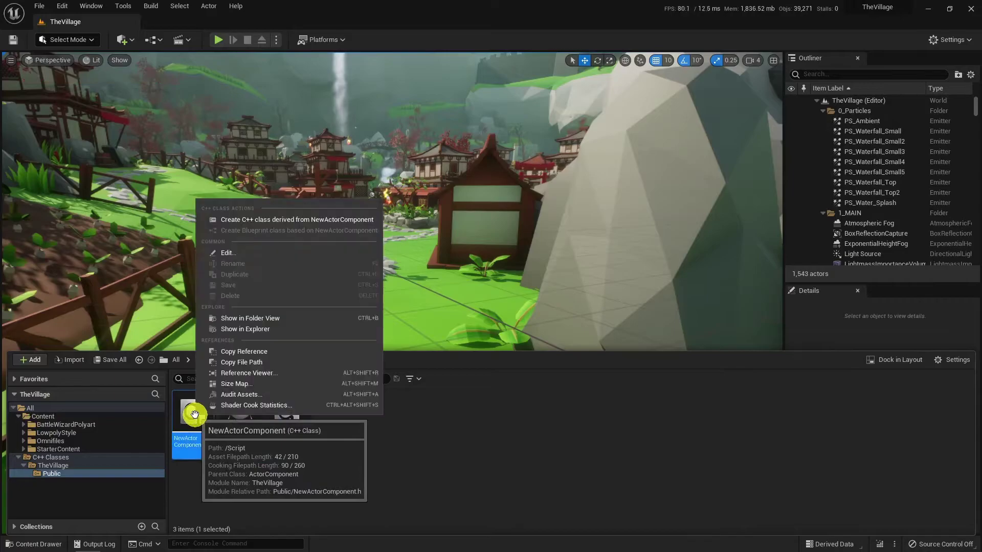
pyautogui.click(427, 450)
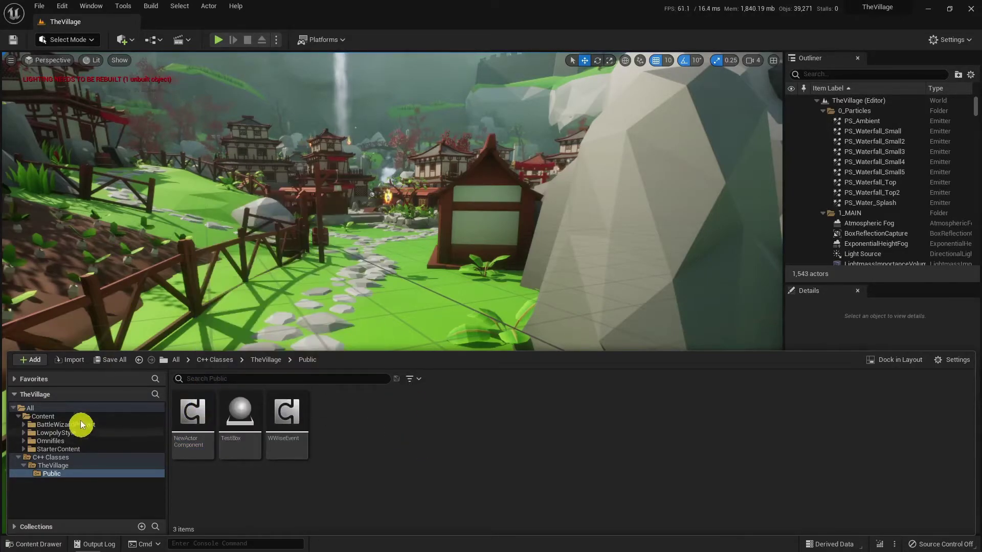
# - Open the WizardCH_BP blueprint from the BattleWizardPolyart/CharacterBP content folder
pyautogui.click(61, 424)
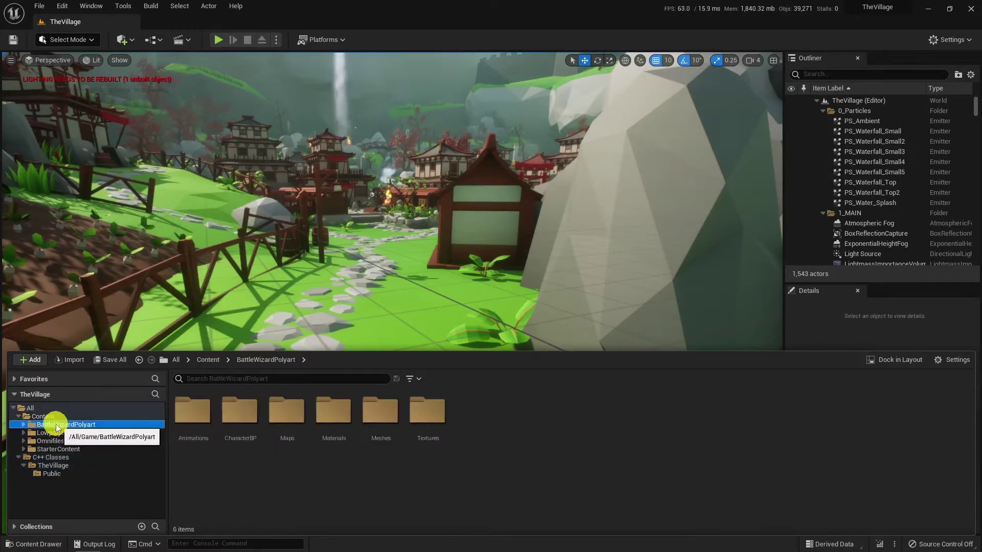
pyautogui.doubleClick(239, 409)
pyautogui.click(201, 409)
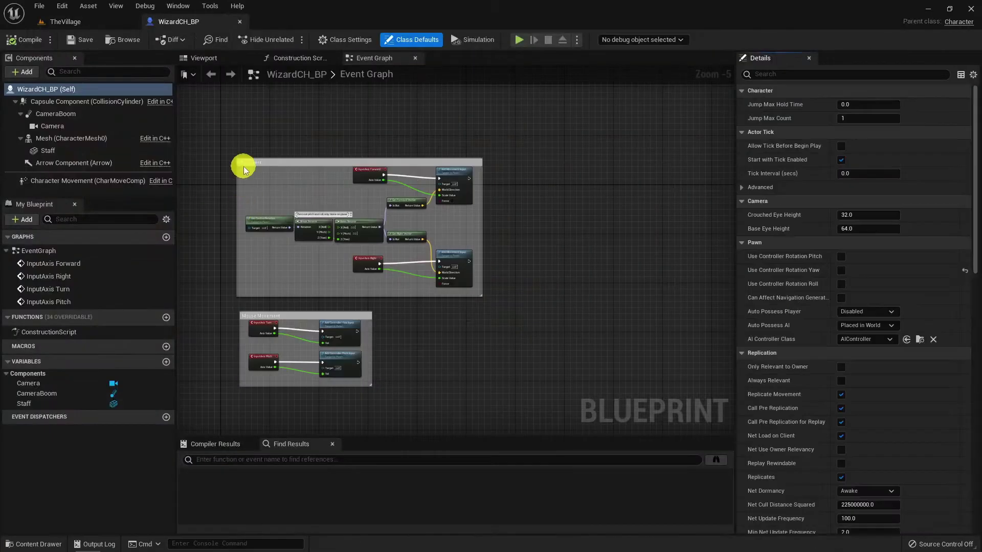
# - Add a WWiseEvent component named "MyWWise Event" to the wizard blueprint and check the asset choices for its Test Event property
pyautogui.click(22, 71)
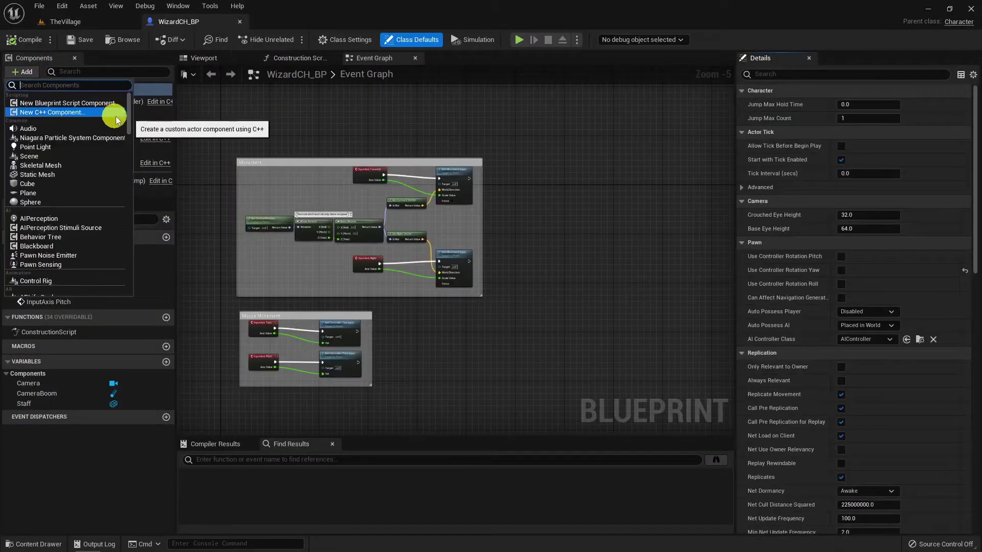
pyautogui.moveTo(128, 121); pyautogui.dragTo(123, 286)
pyautogui.click(49, 291)
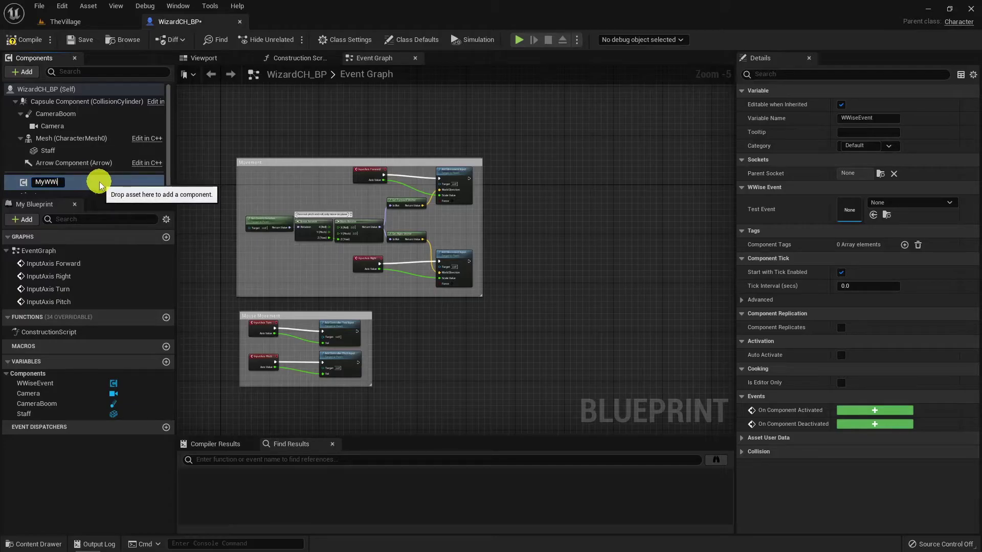
pyautogui.press('Return')
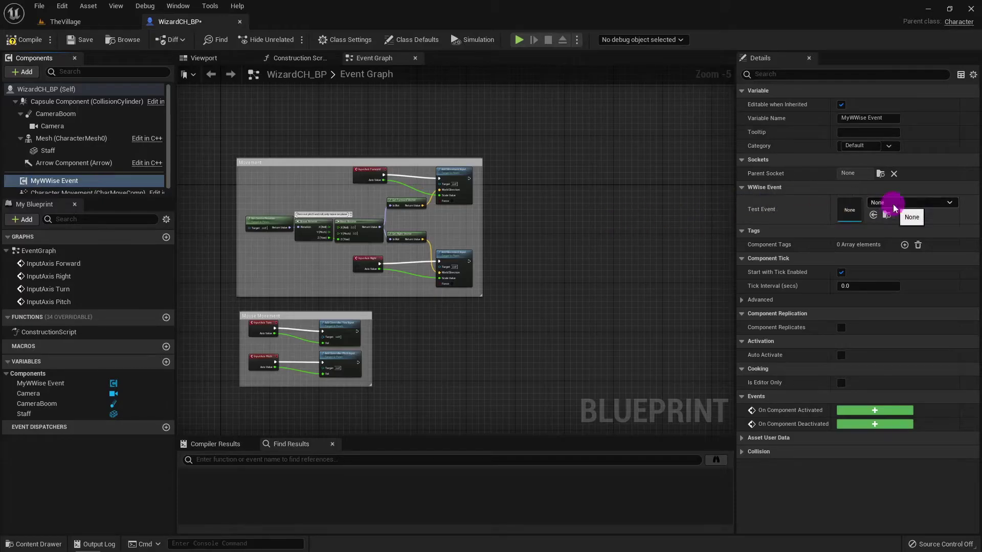
pyautogui.click(861, 202)
pyautogui.click(820, 207)
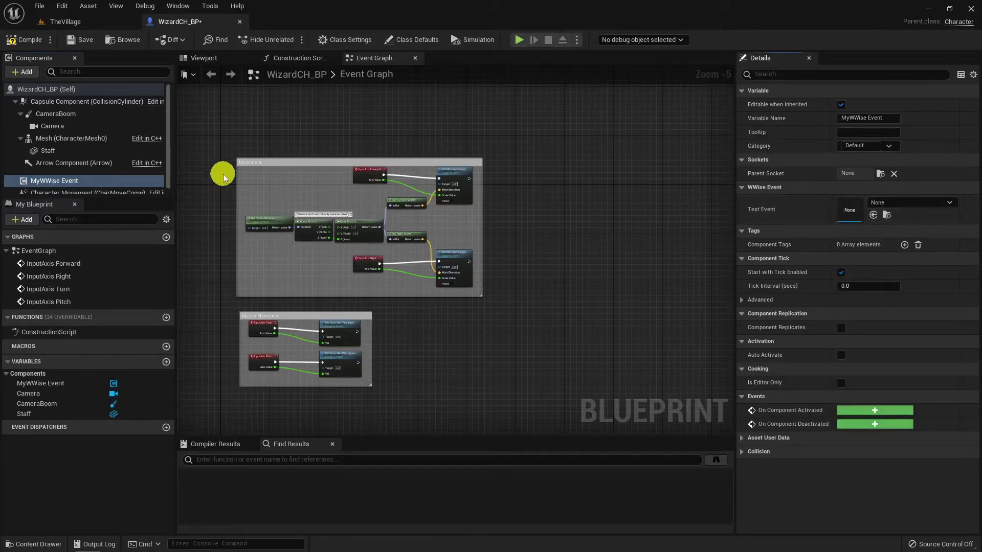
# - Add an AkGameObject component named "My AKGameObject" to the wizard blueprint
pyautogui.click(22, 72)
pyautogui.scroll(-5, 57, 189)
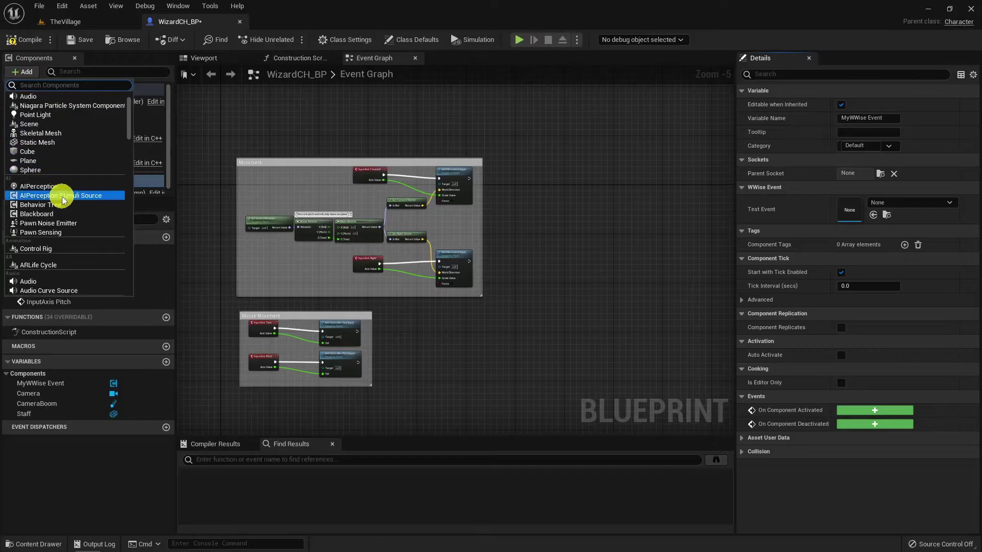
pyautogui.click(51, 267)
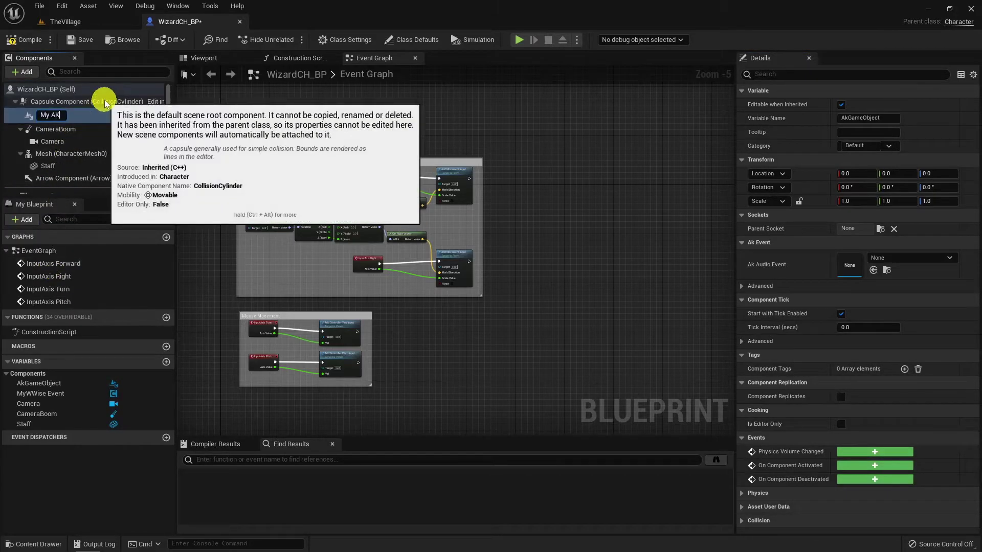
pyautogui.write('t')
pyautogui.press('Return')
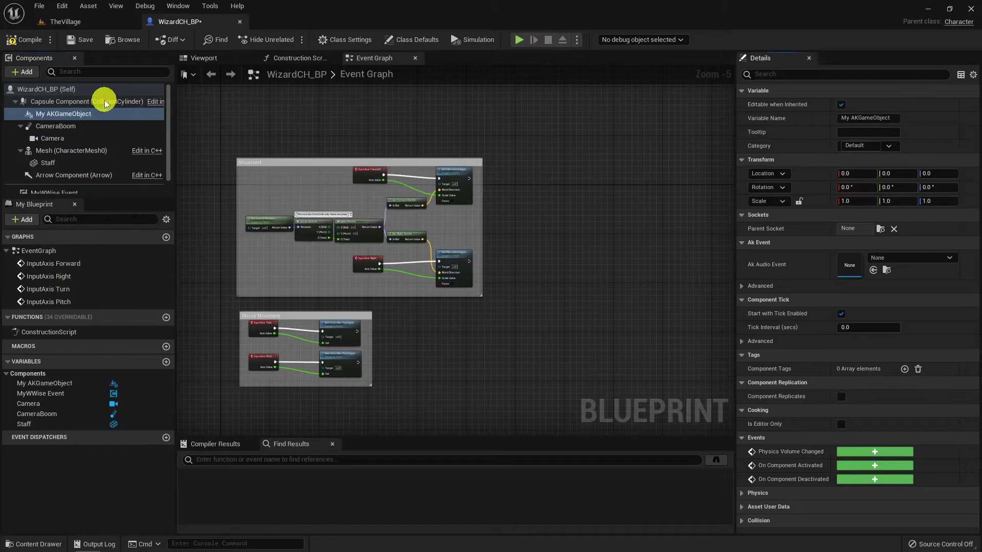
# - Compare the detail properties of the MyWWise Event and My AKGameObject components, including the advanced Component Tick settings
pyautogui.scroll(-1, 88, 110)
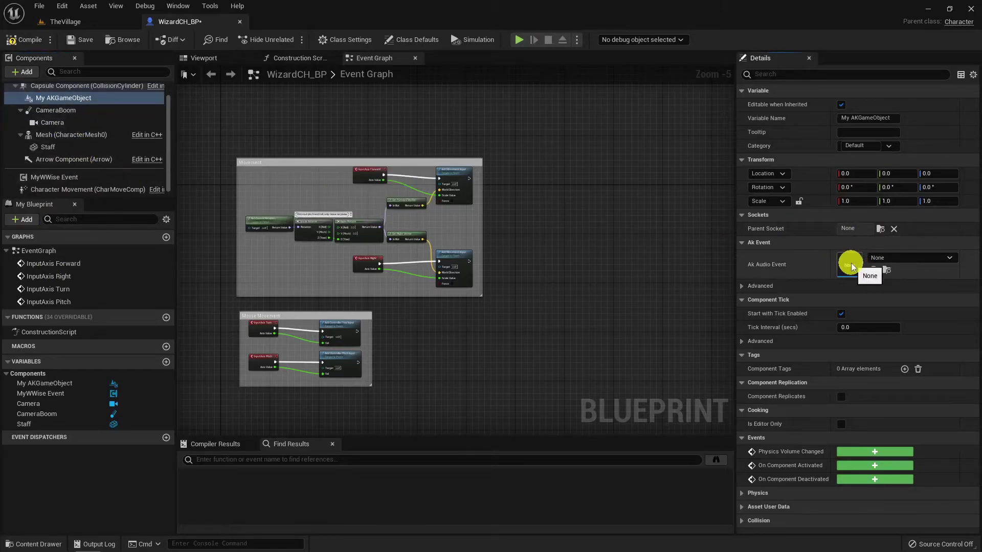
pyautogui.click(77, 177)
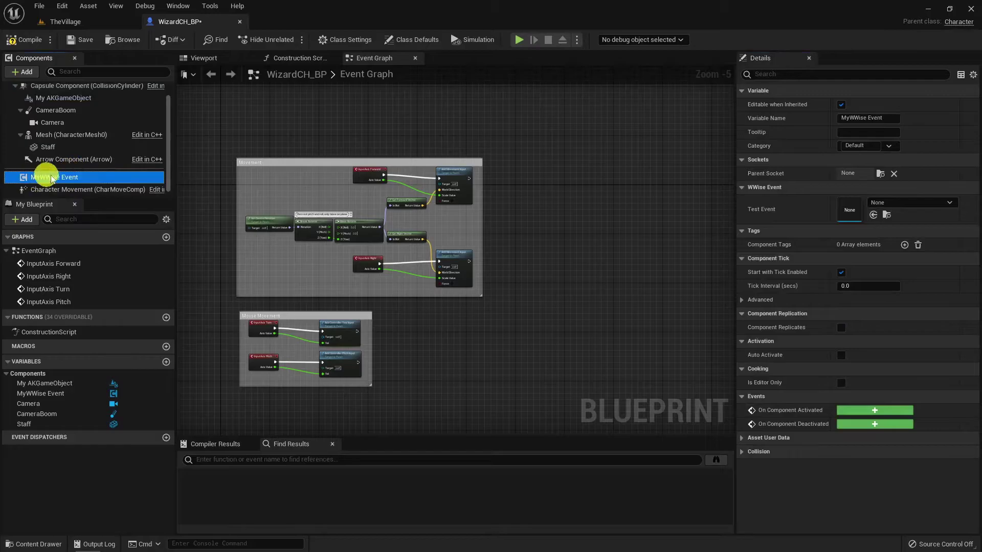
pyautogui.click(68, 99)
pyautogui.click(51, 177)
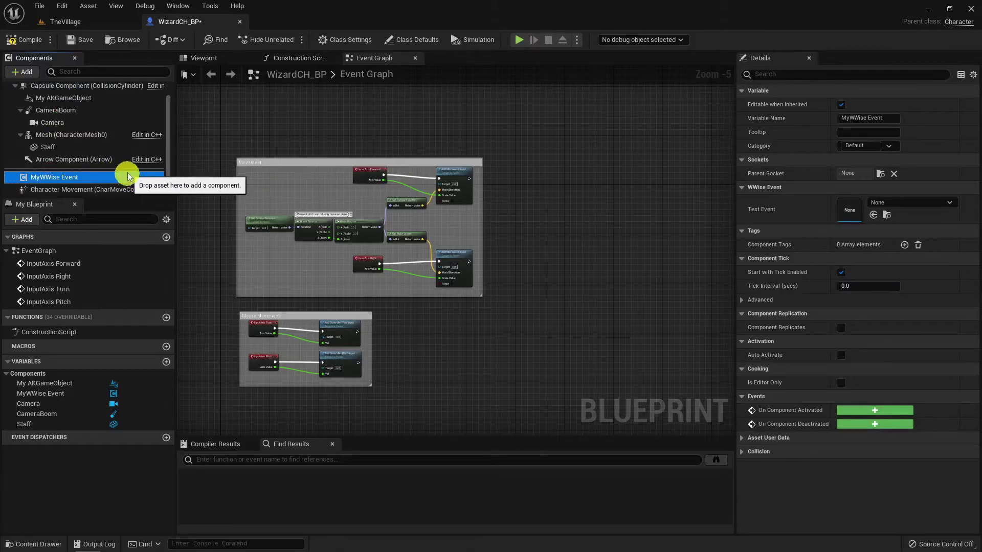
pyautogui.click(58, 98)
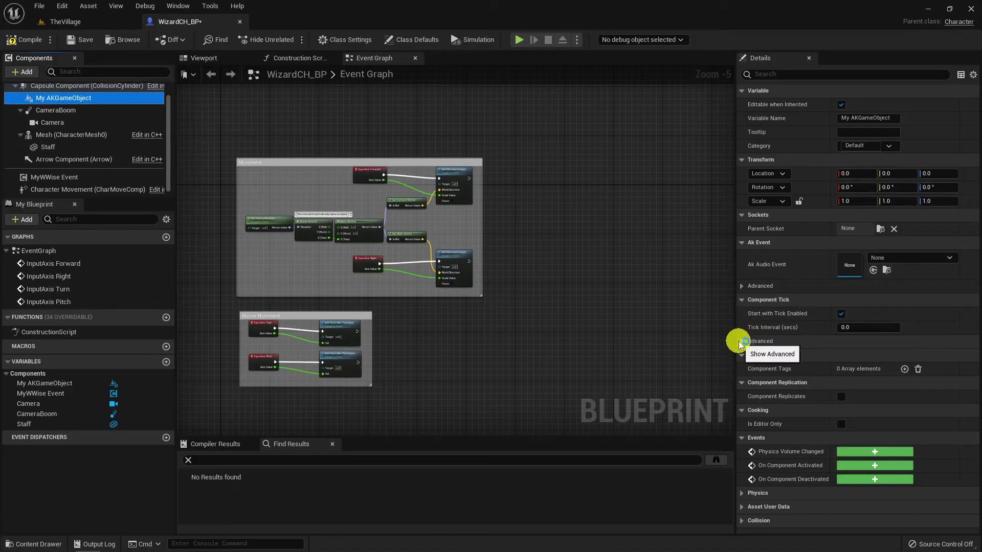
pyautogui.click(739, 342)
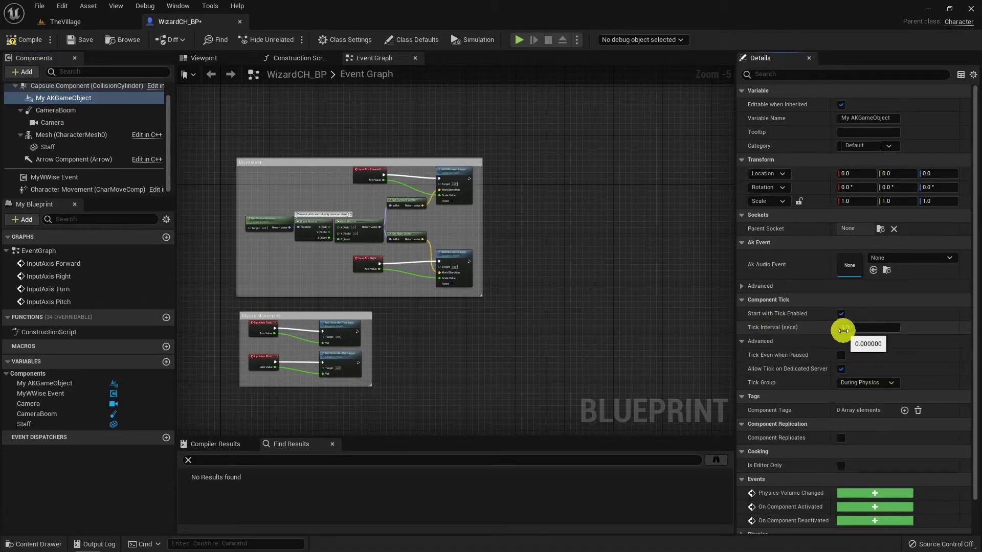
# - Play TheVillage level in the editor and walk the wizard from the starting pillars across the grass toward the red gate
pyautogui.click(109, 23)
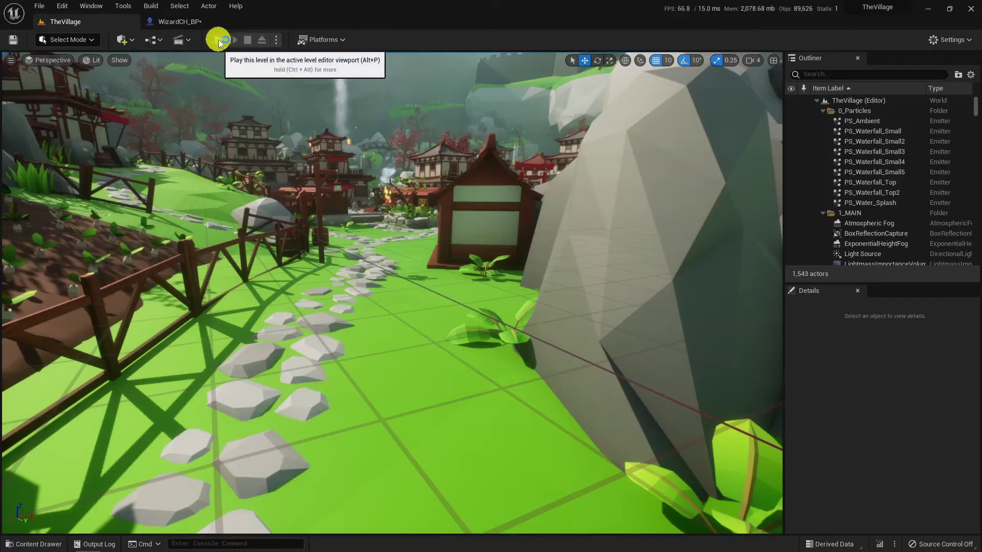
pyautogui.click(225, 41)
pyautogui.press('w')
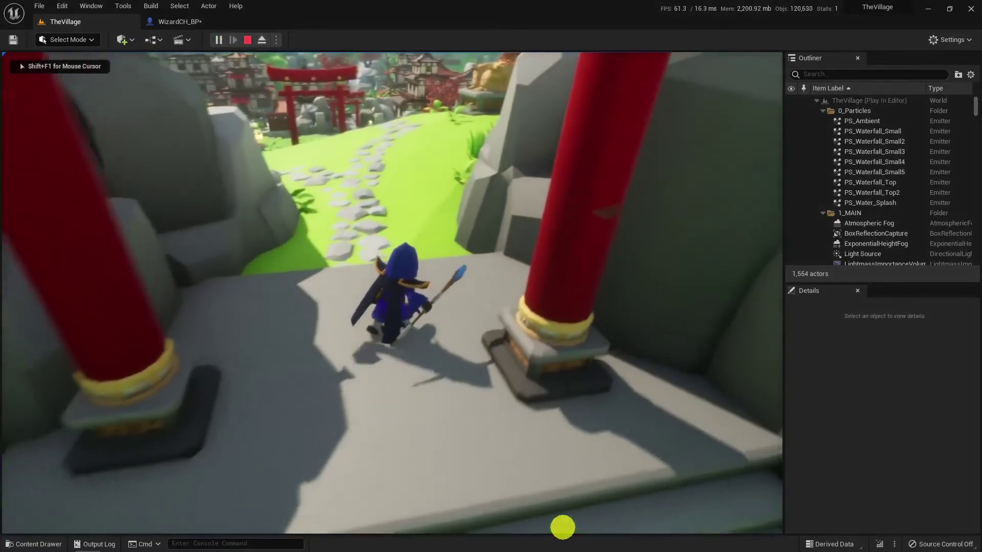
pyautogui.press('s')
pyautogui.press('a')
pyautogui.press('w')
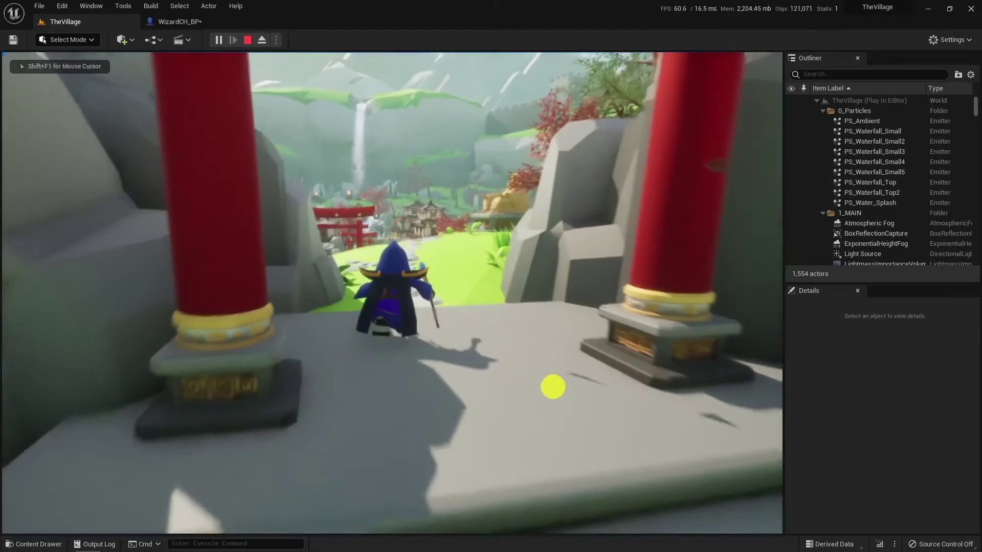
pyautogui.press('w')
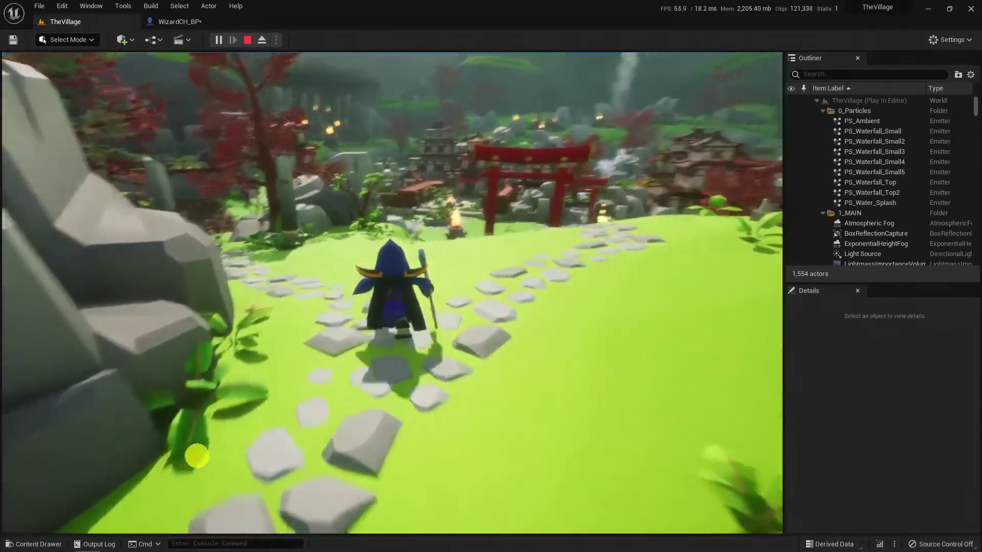
pyautogui.click(459, 432)
pyautogui.click(497, 415)
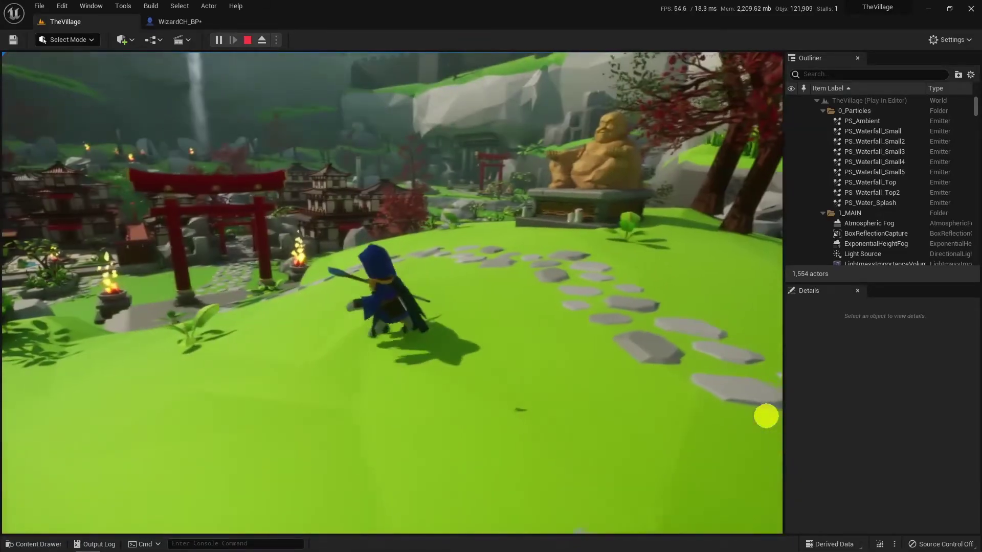
pyautogui.press('a')
pyautogui.click(544, 392)
pyautogui.press('w')
pyautogui.press('d')
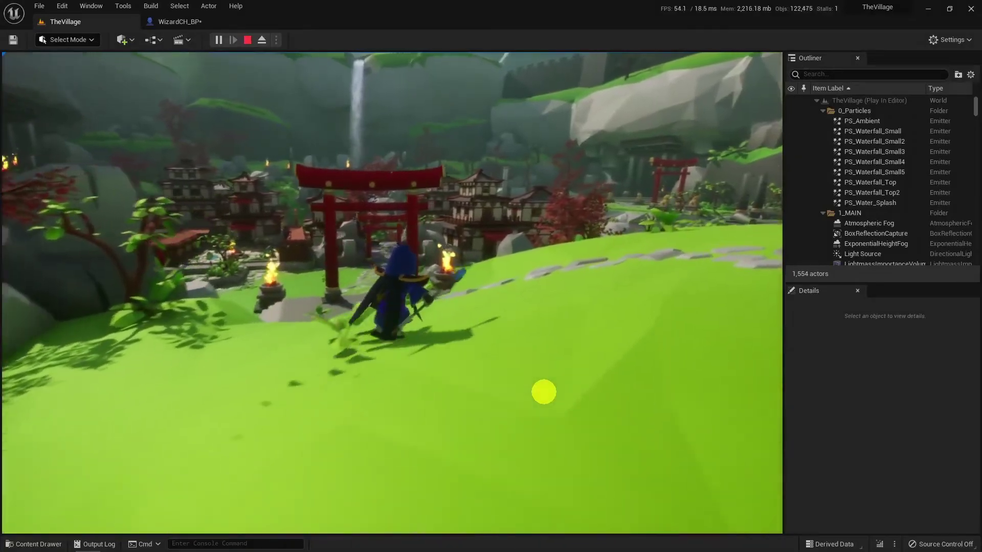
pyautogui.press('w')
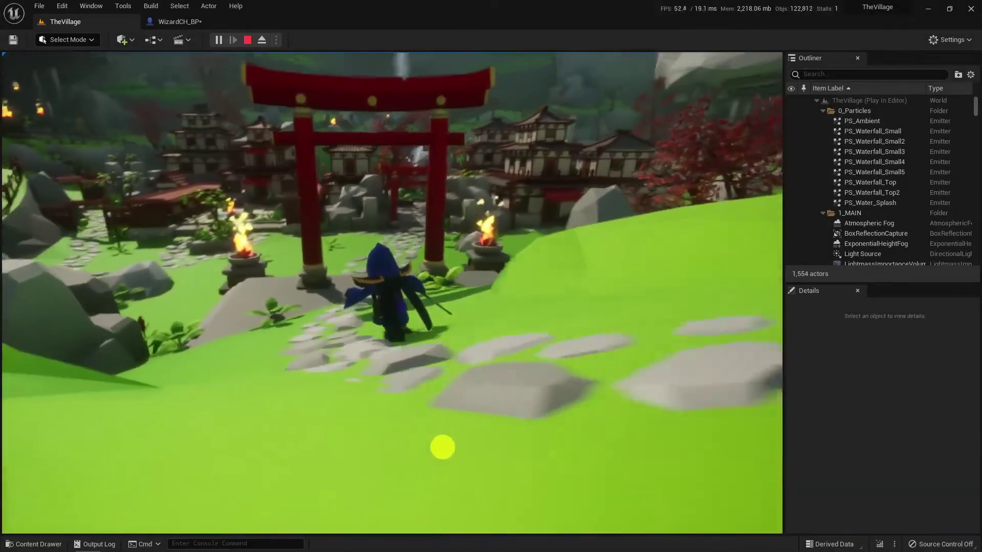